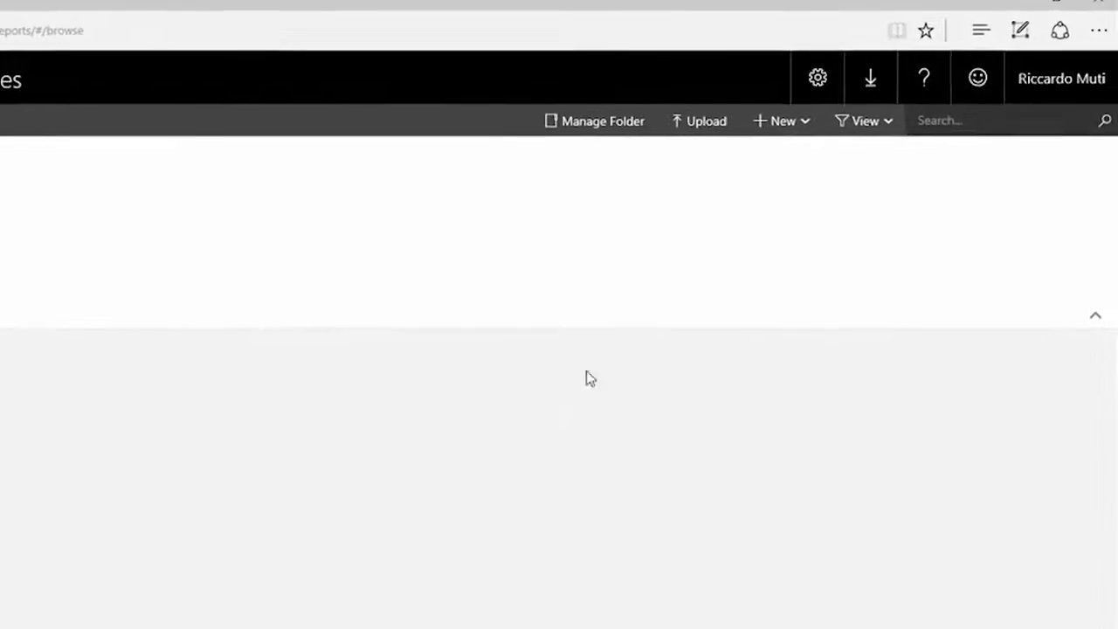
Start a new data source in the Home folder and name it AdventureWorks DW
left_click(790, 122)
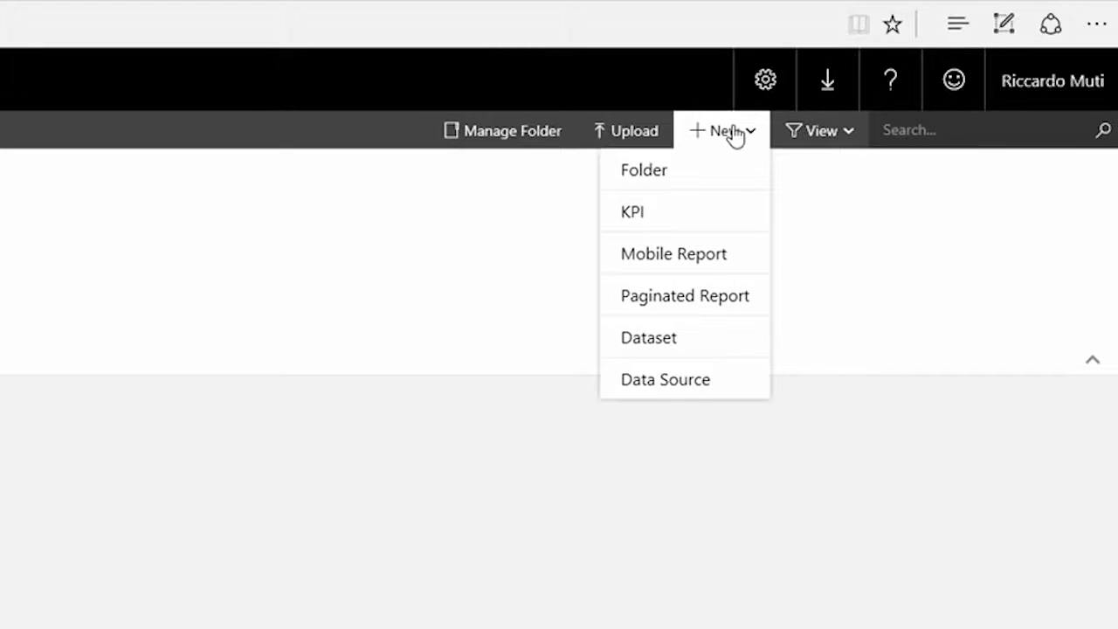
left_click(709, 390)
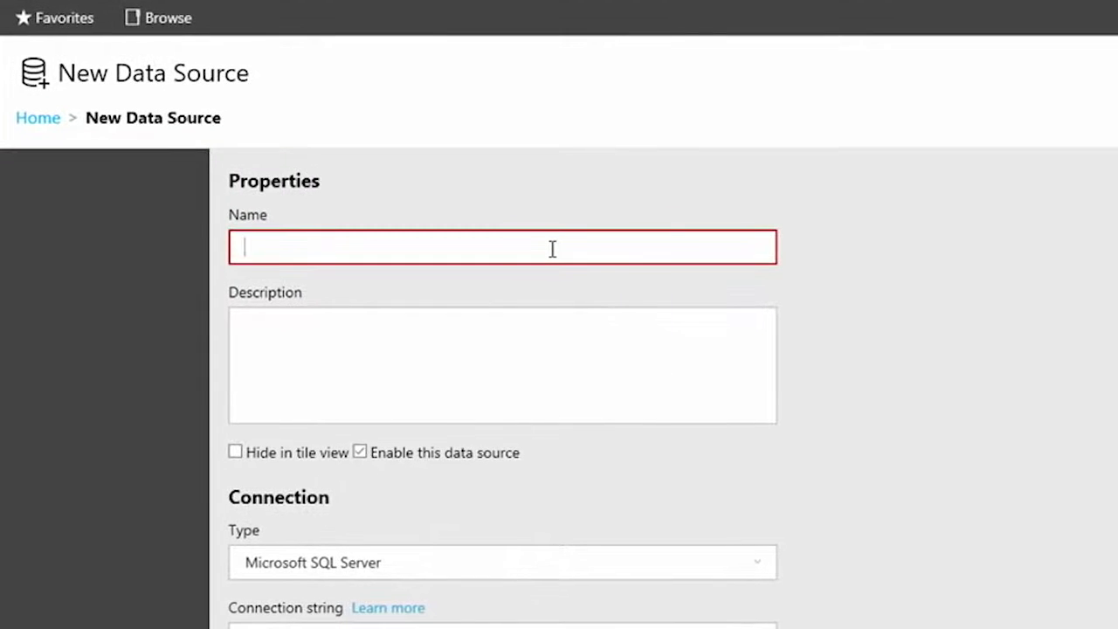
type("Advent")
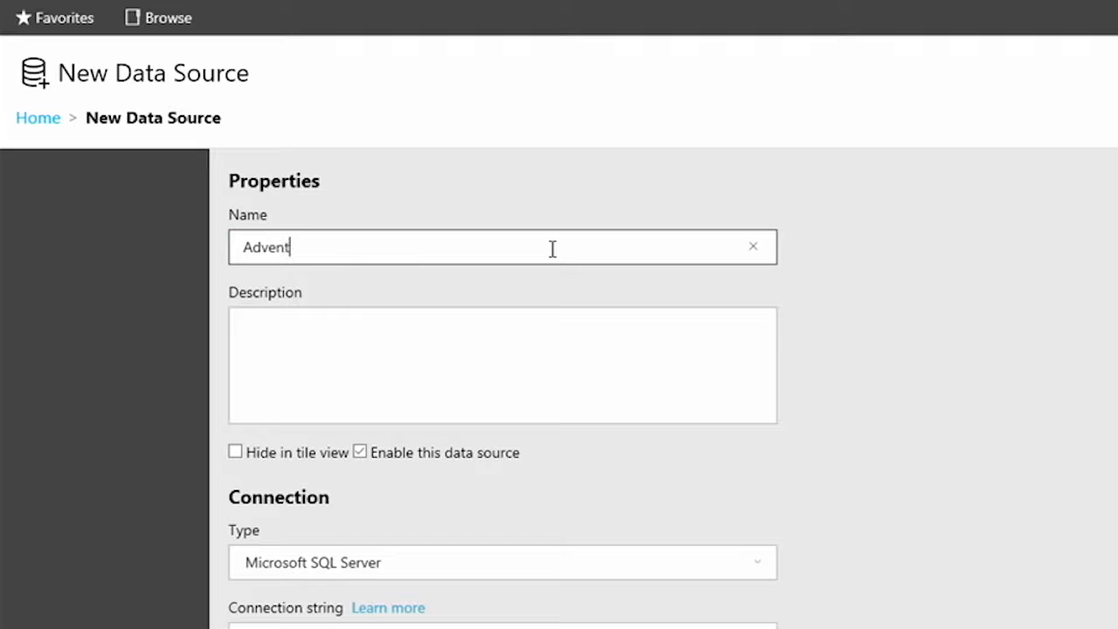
type("ureWorks DW")
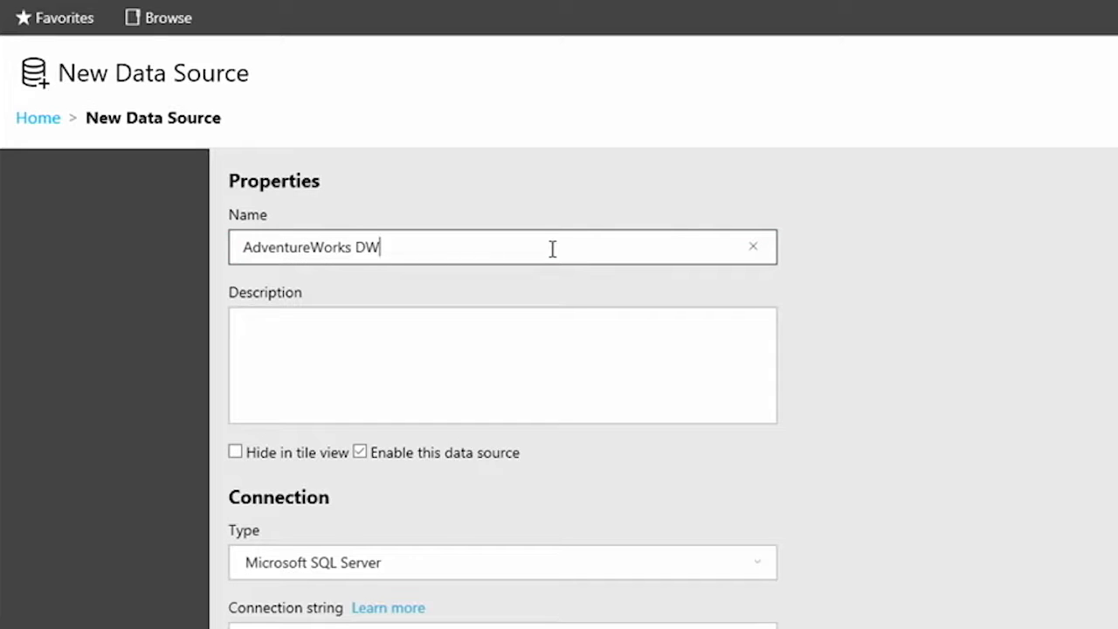
Describe the data source as "The AdventureWorks production data warehouse, updated nightly. Contact person:" followed by the support e-mail address
left_click(482, 330)
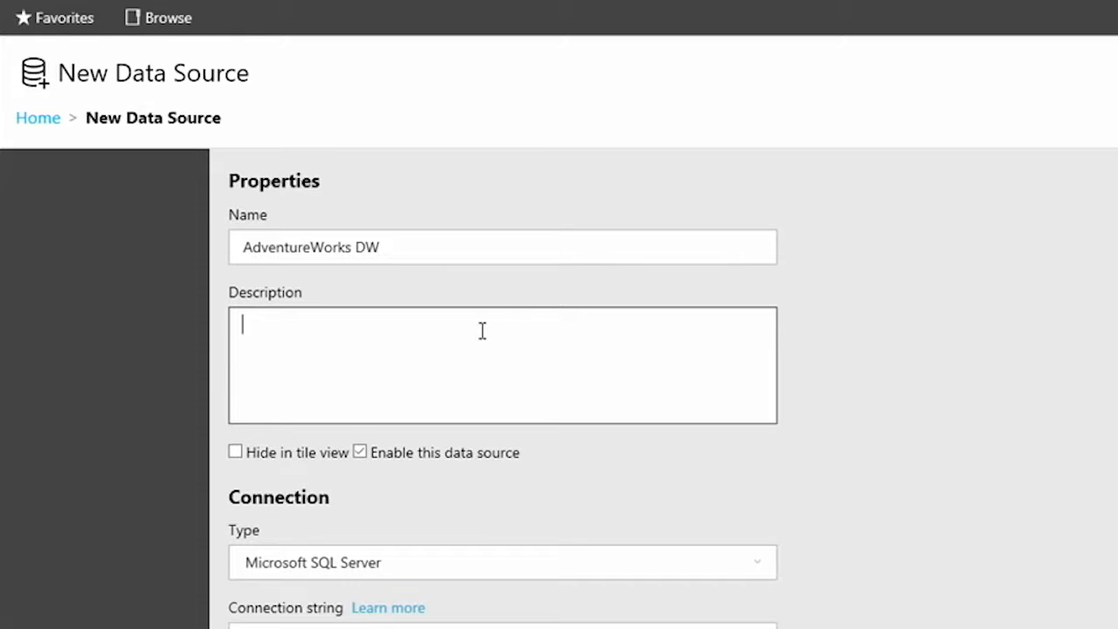
type("The AdventureWorks pr")
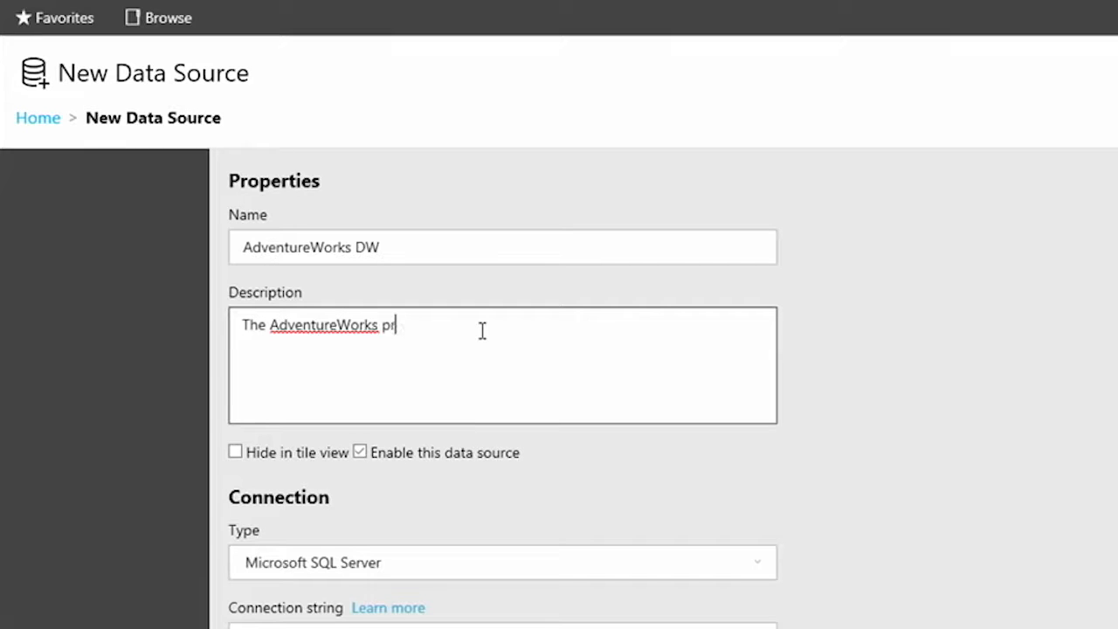
type("oduction data warehou")
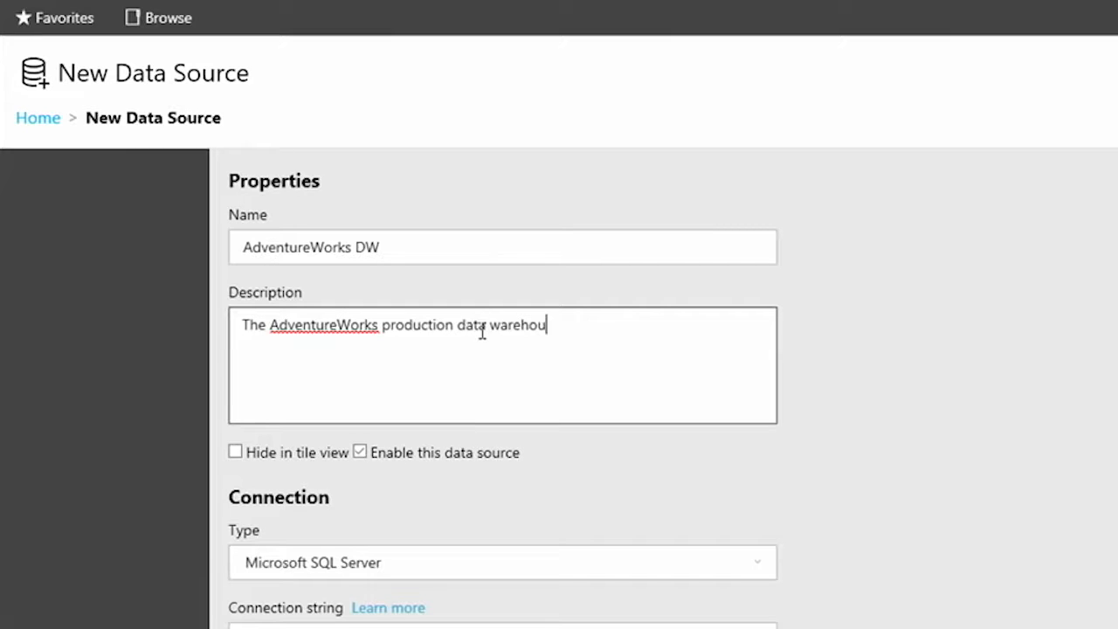
type("se, updated nightly. Contact person:")
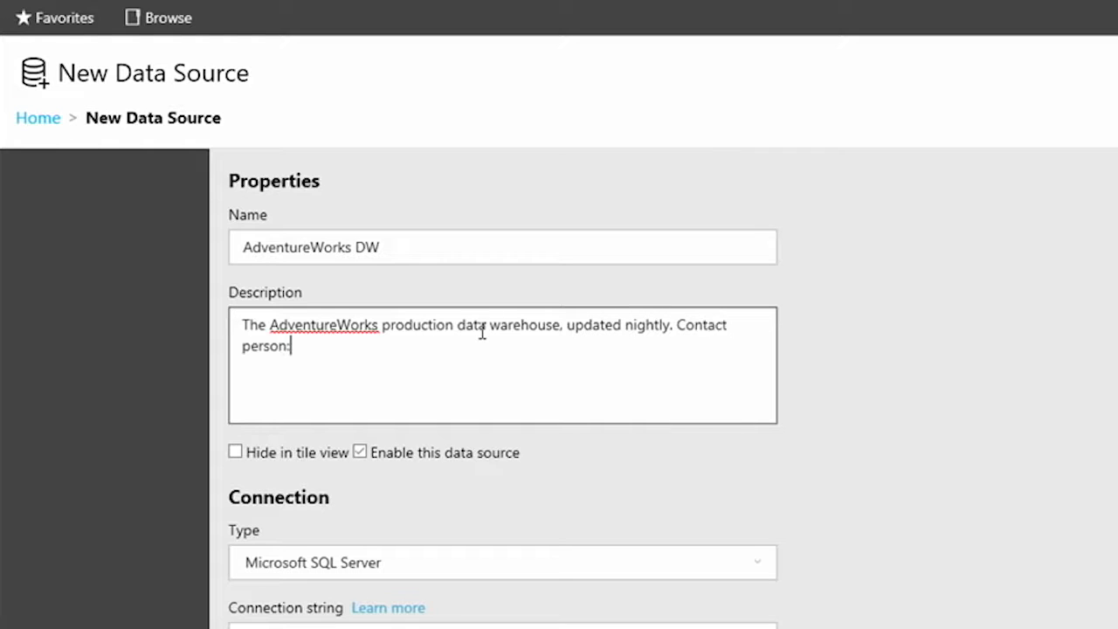
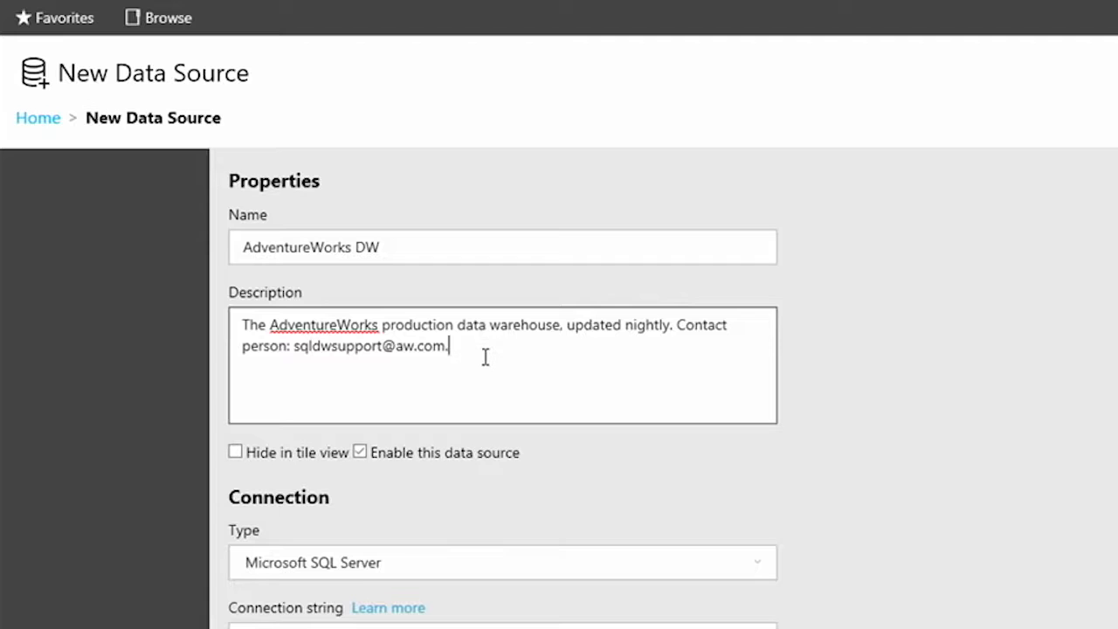
Choose Microsoft SQL Server as the data source's connection type
scroll(576, 423, "down", 2)
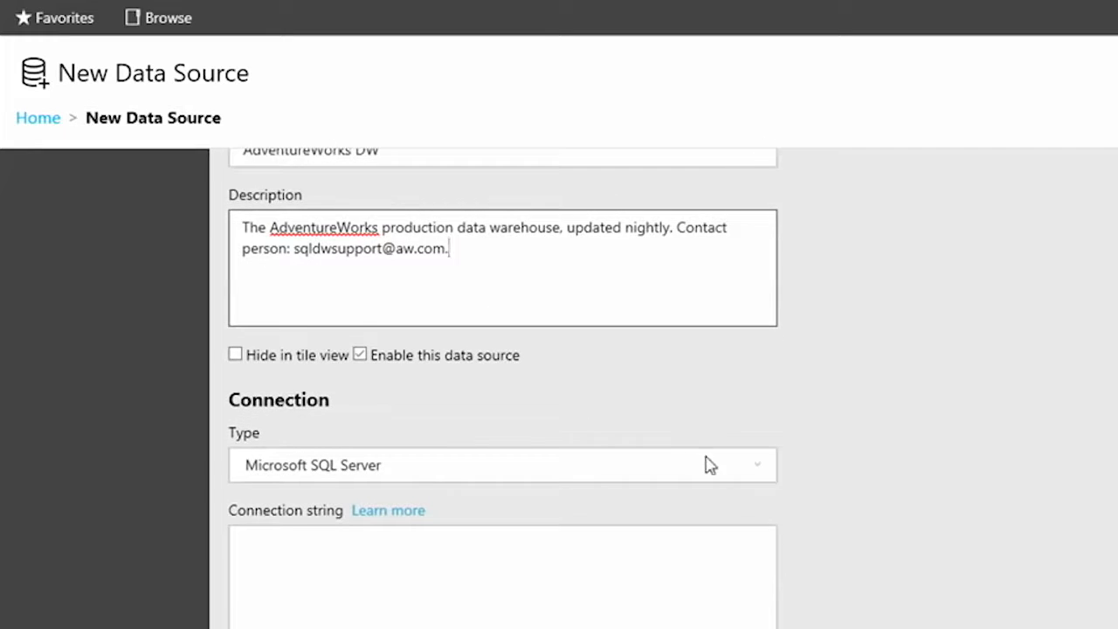
left_click(763, 374)
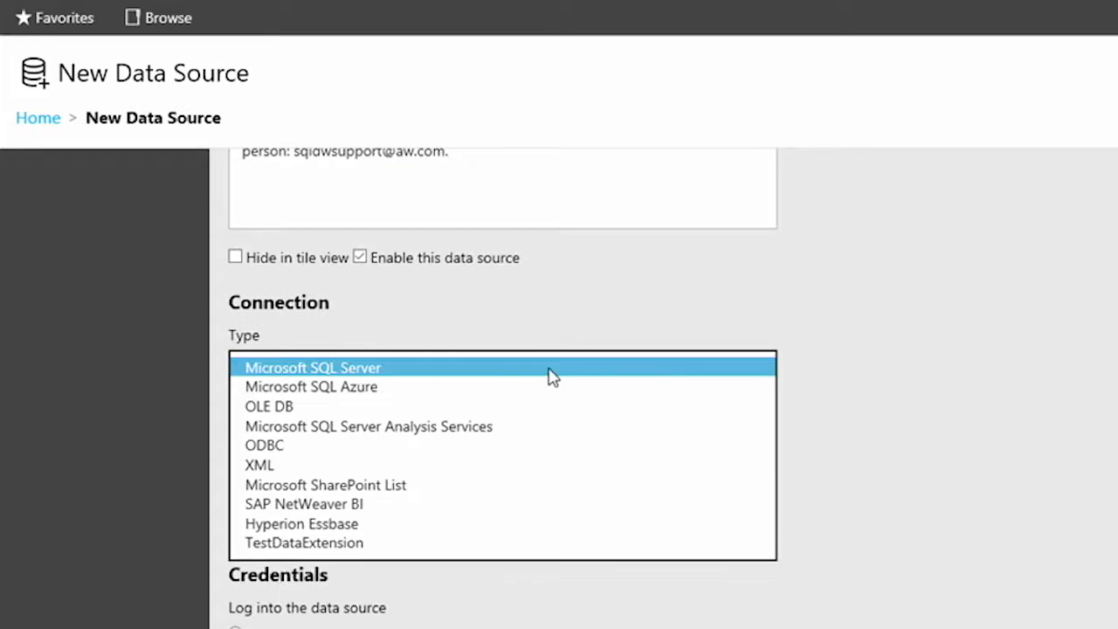
left_click(404, 367)
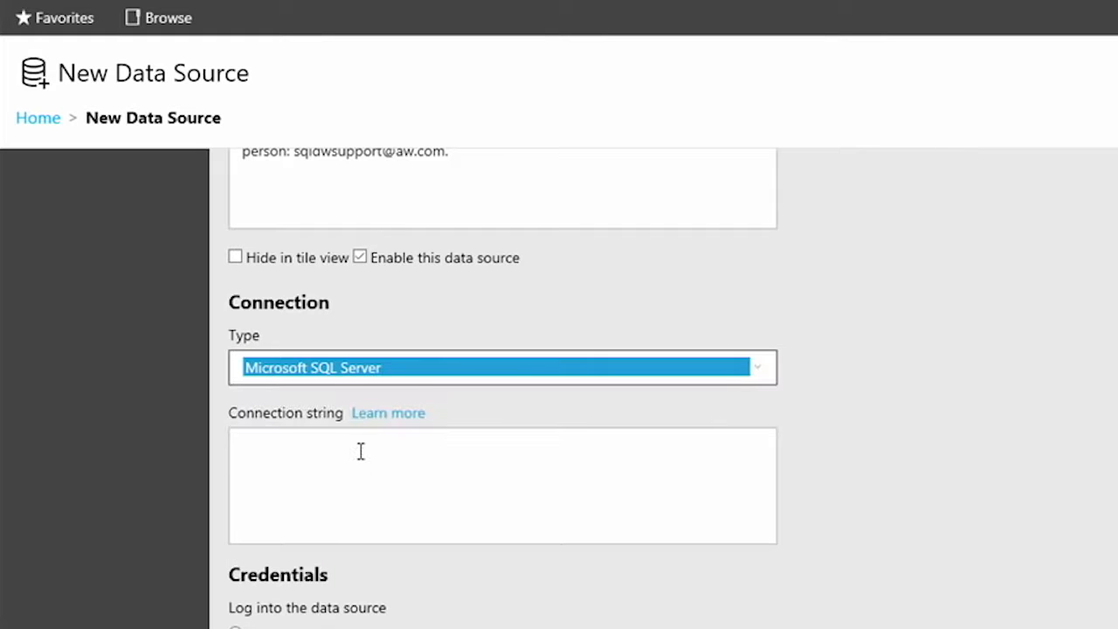
Open the connection string documentation and copy the common example for a SQL Server database on the local server
left_click(360, 451)
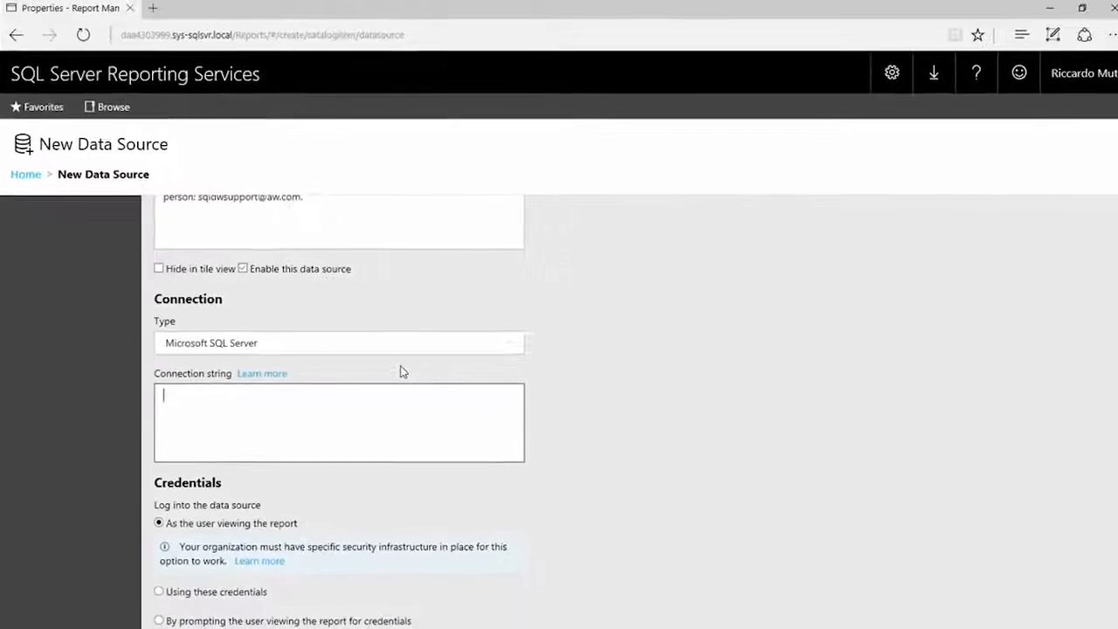
left_click(255, 374)
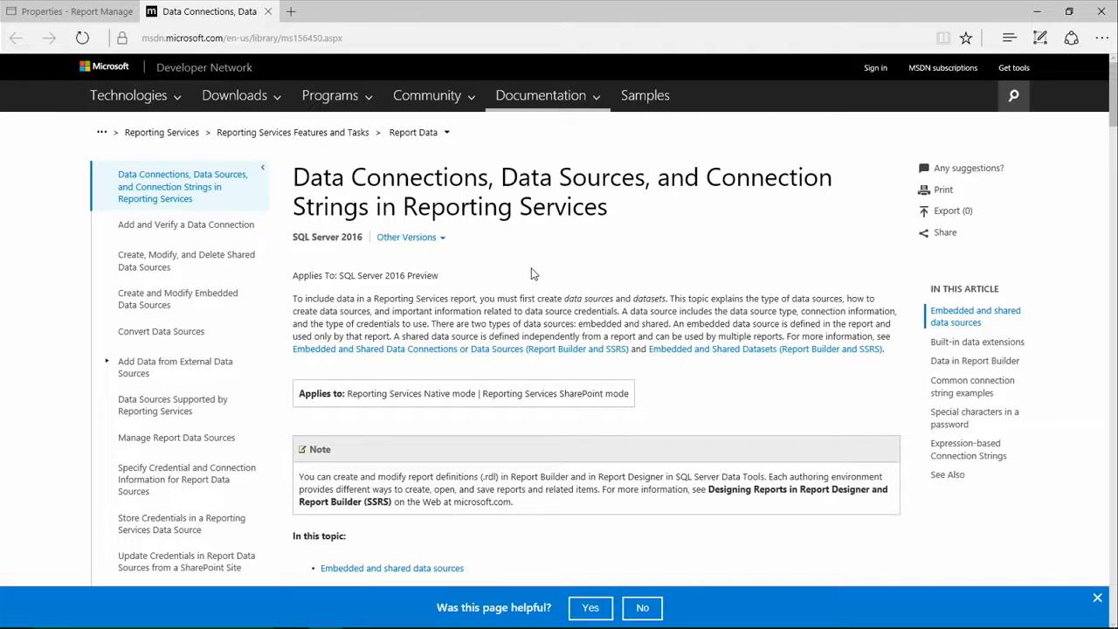
scroll(530, 274, "down", 3)
left_click(412, 449)
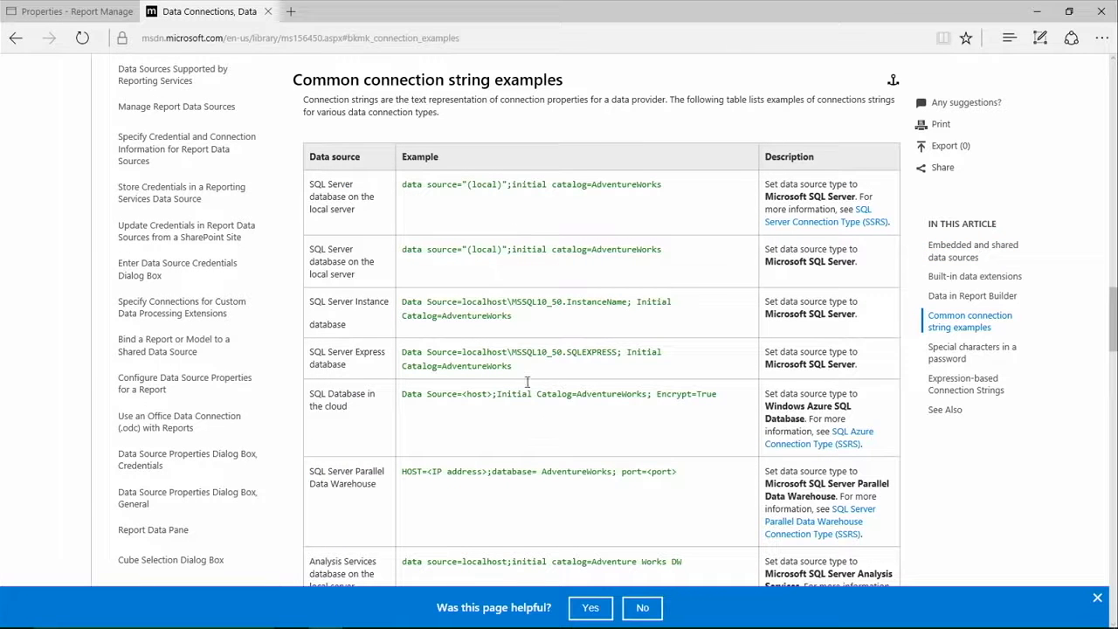
left_click_drag(404, 184, 648, 171)
key("ctrl+c")
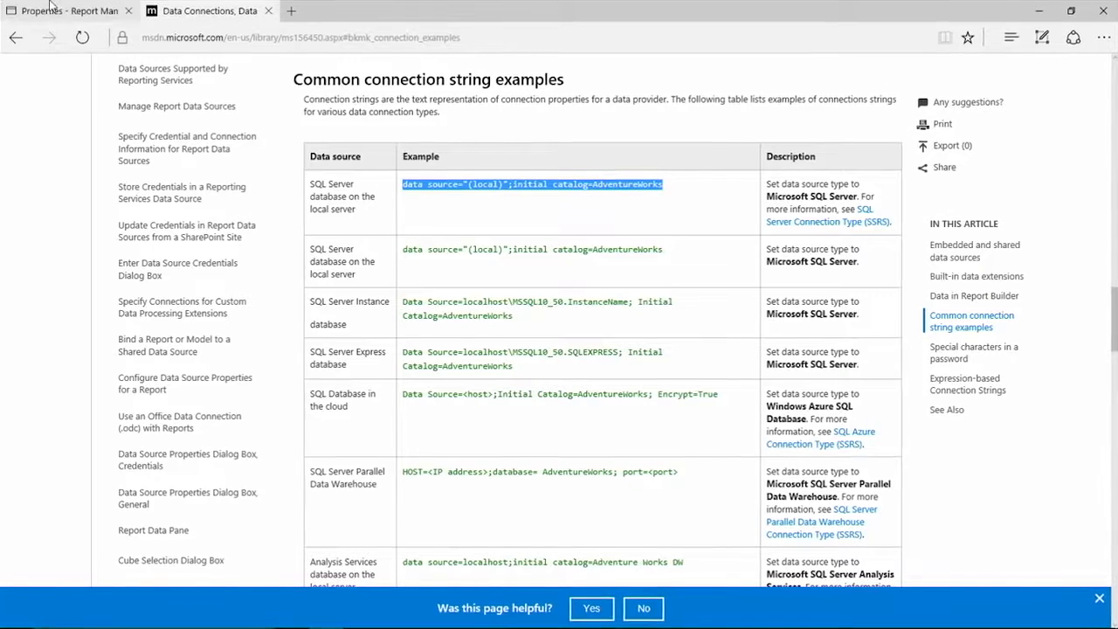
Set the new data source's connection string to data source="(local)";initial catalog=AdventureWorks and highlight its server and database parts
left_click(70, 11)
left_click(256, 467)
key("ctrl+v")
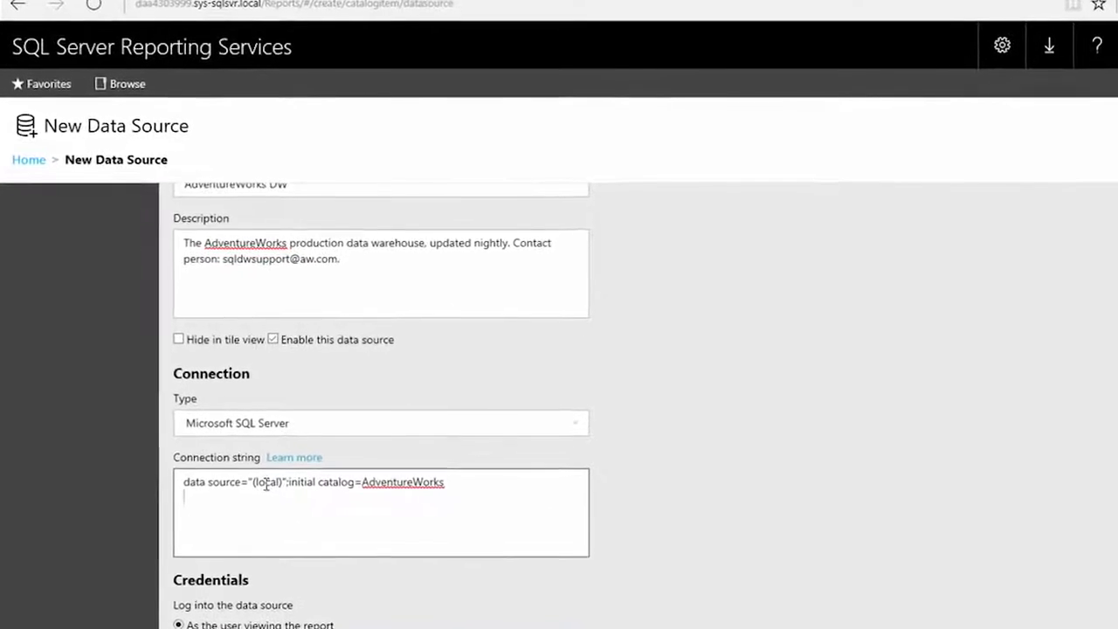
left_click_drag(248, 478, 280, 481)
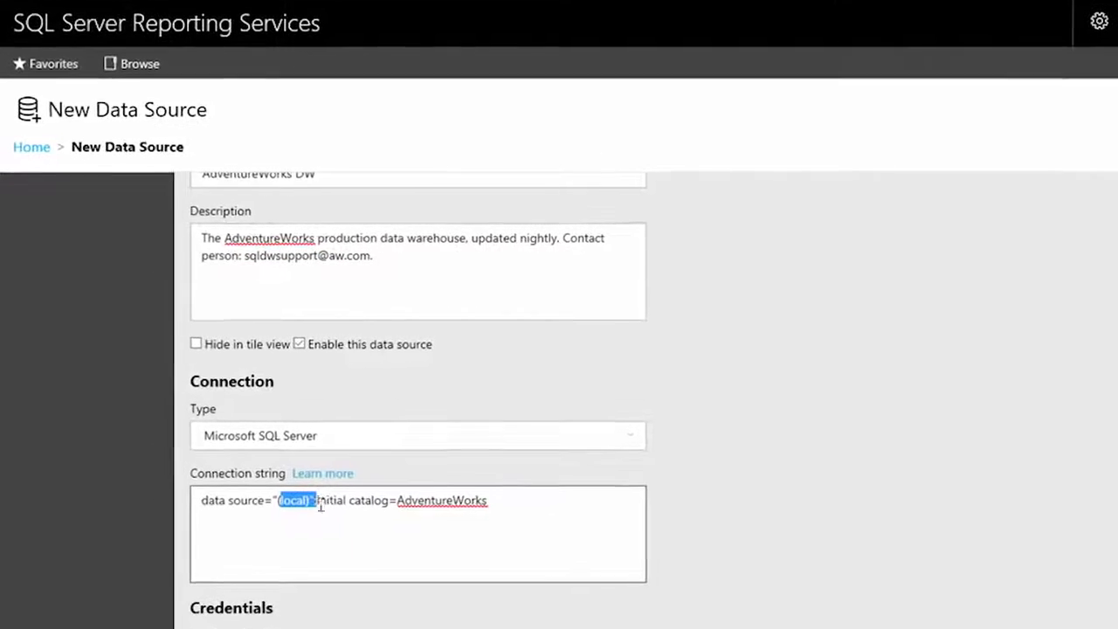
left_click_drag(388, 496, 478, 496)
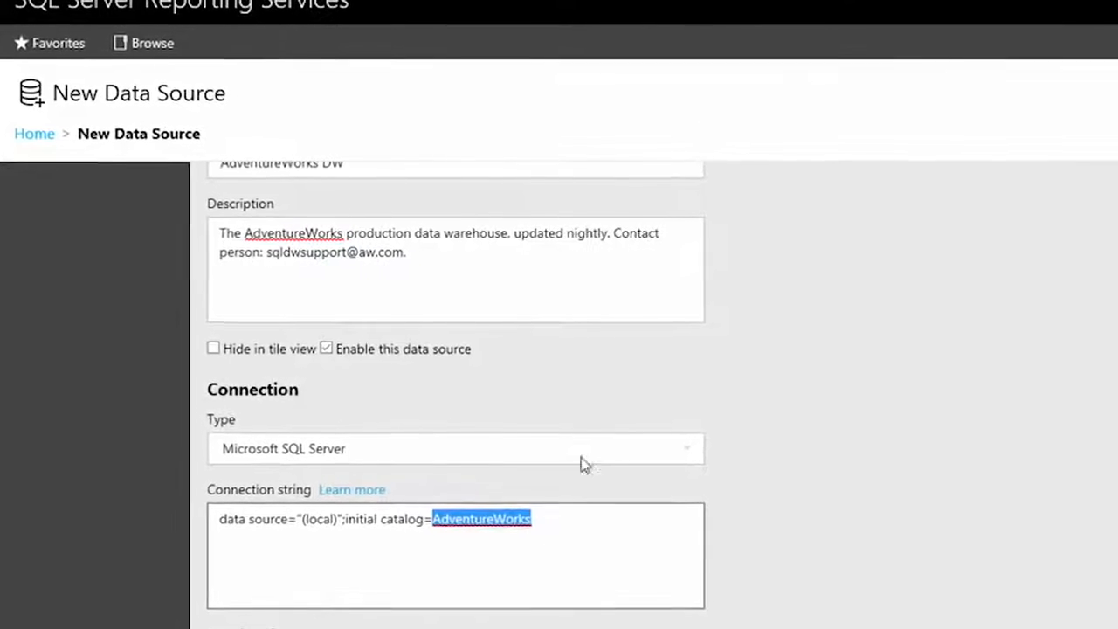
Set the data source to log in using specified credentials of the type Windows user name and password
scroll(602, 543, "down", 3)
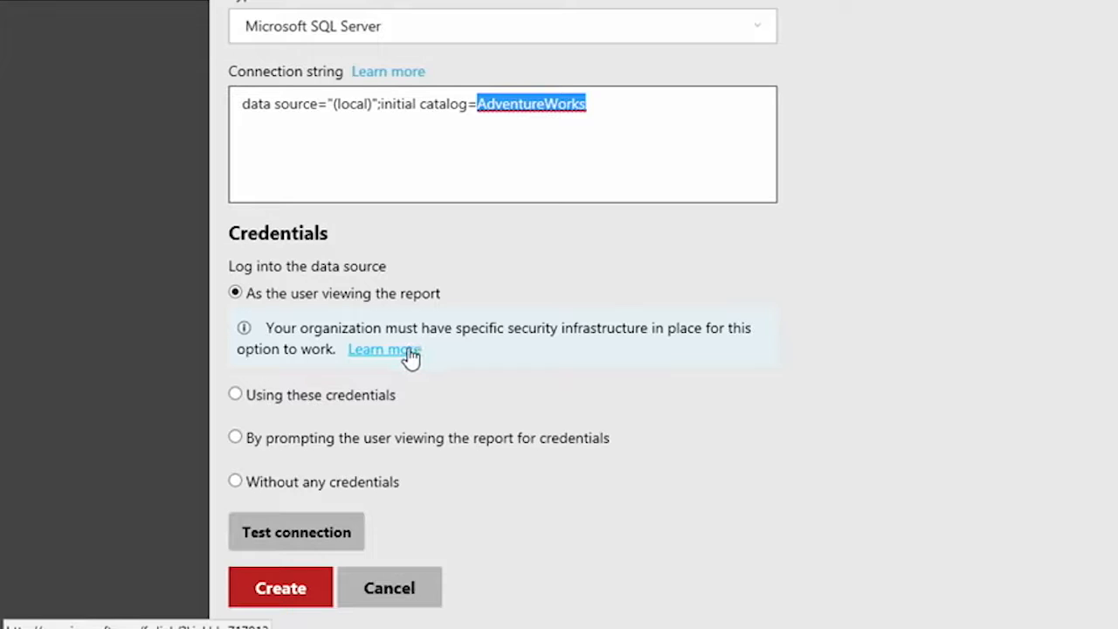
left_click(361, 397)
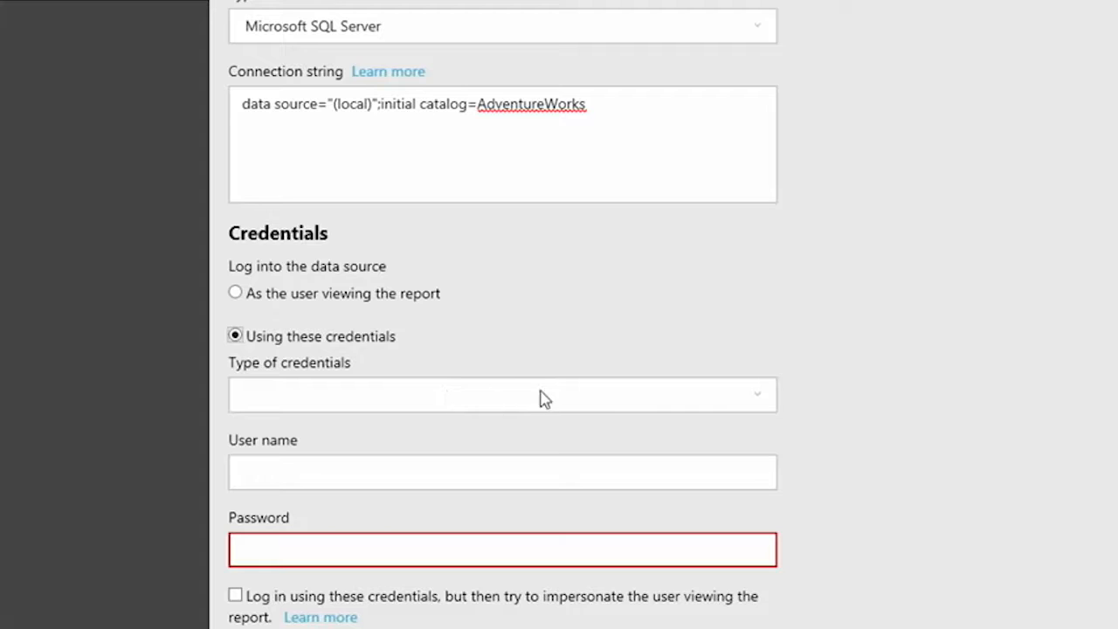
left_click(760, 403)
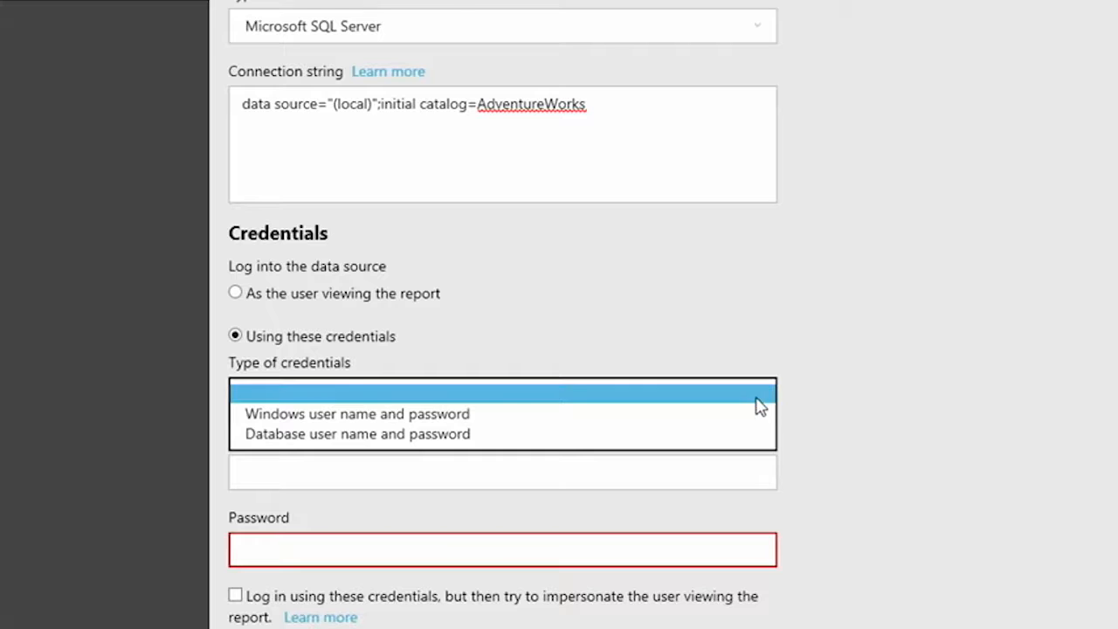
left_click(722, 427)
Enter the Windows user name and account password, and leave the form without creating the data source
left_click(663, 481)
scroll(845, 442, "down", 3)
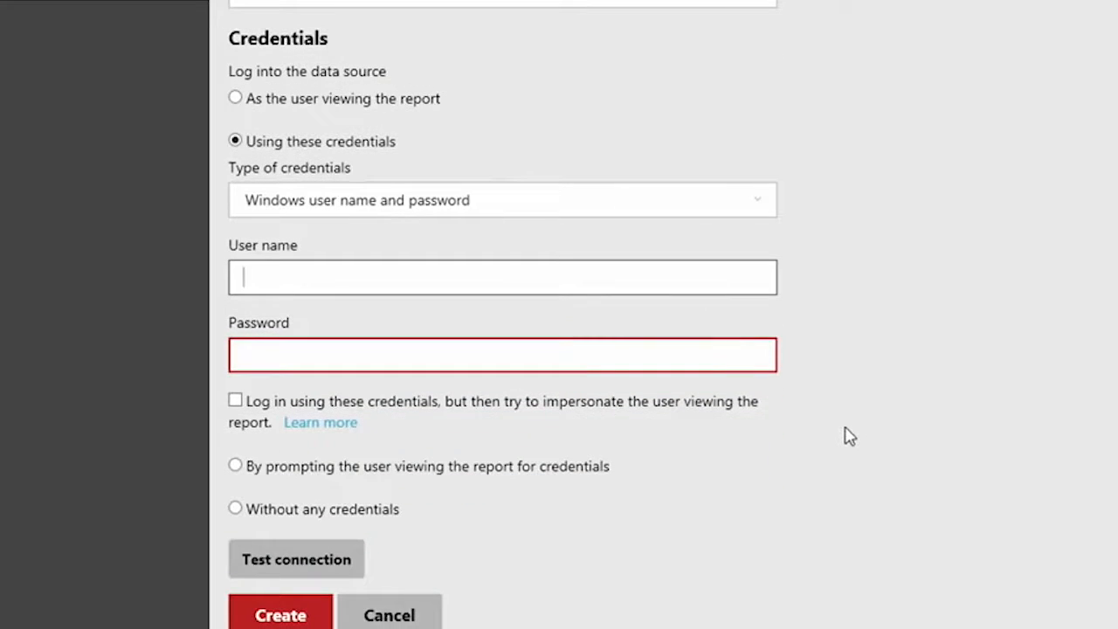
type("redmond\\riccardo")
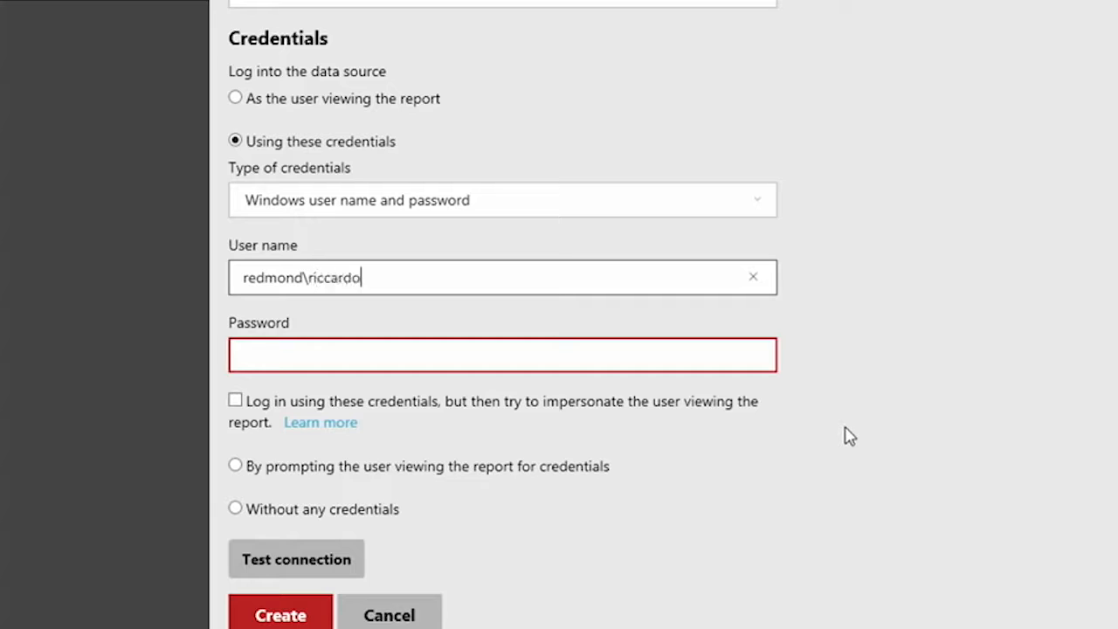
key("Tab")
type("***********")
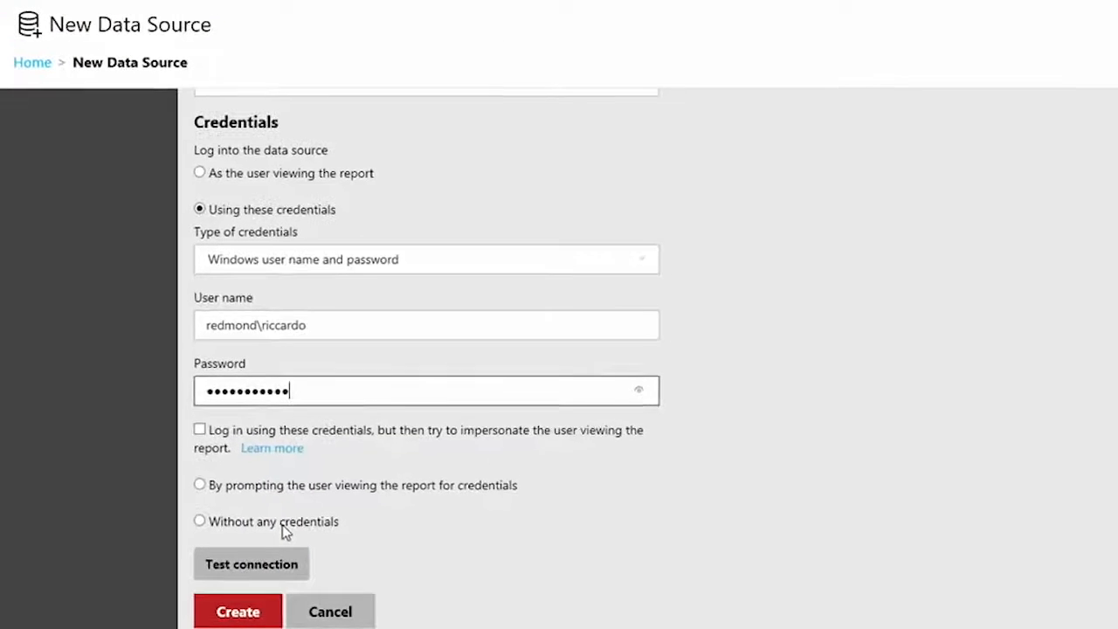
left_click(291, 618)
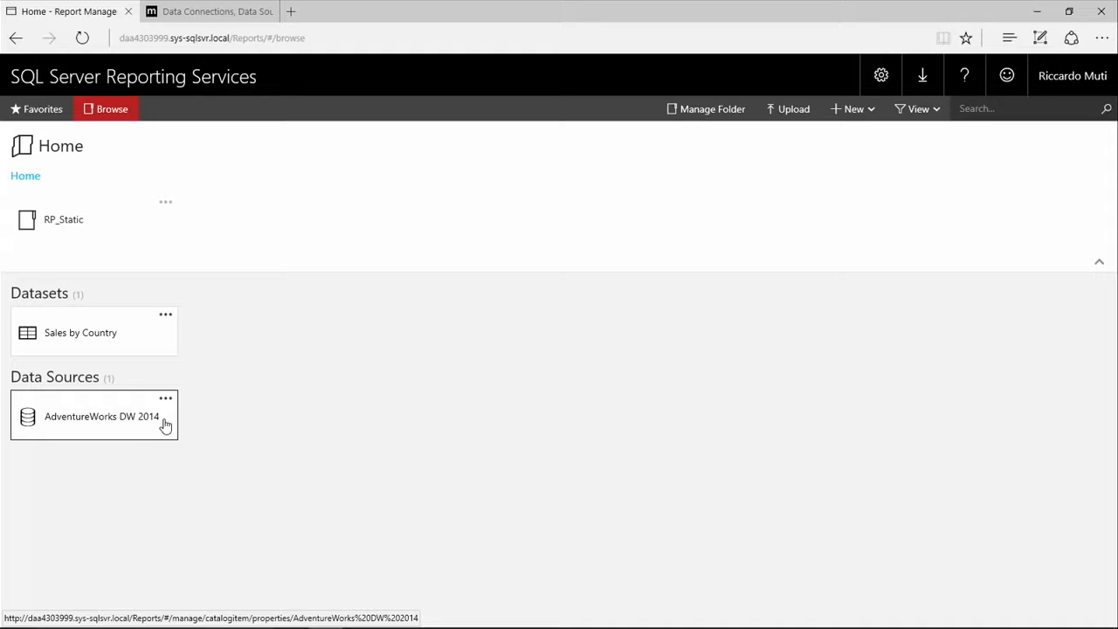
Switch to Report Builder and start a new shared dataset from the Getting Started dialog
key("alt+Tab")
key("alt+Tab")
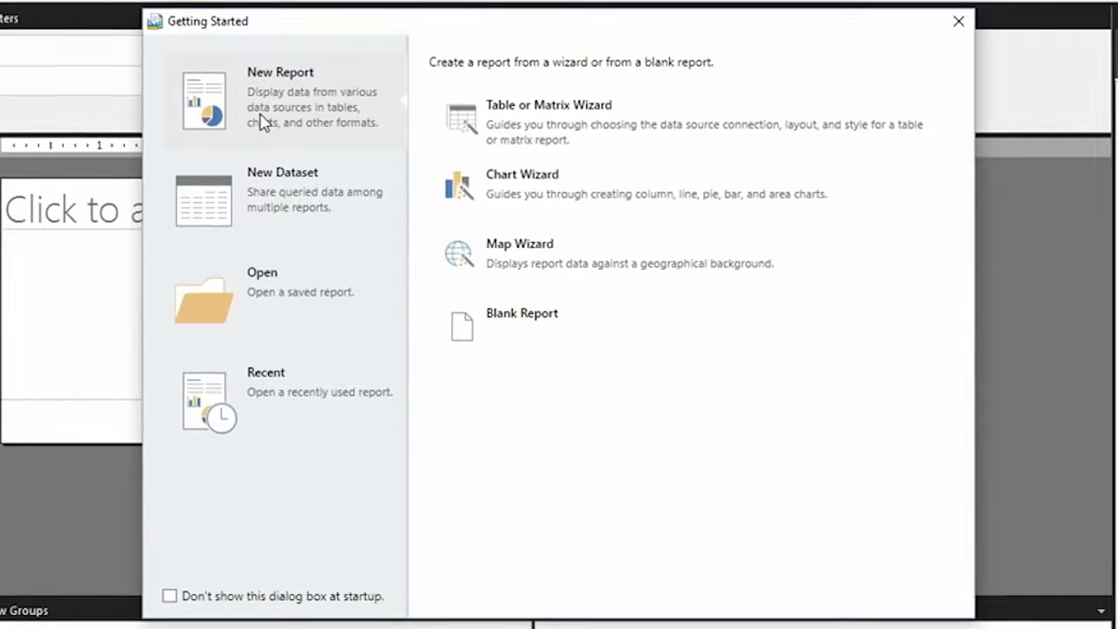
left_click(295, 212)
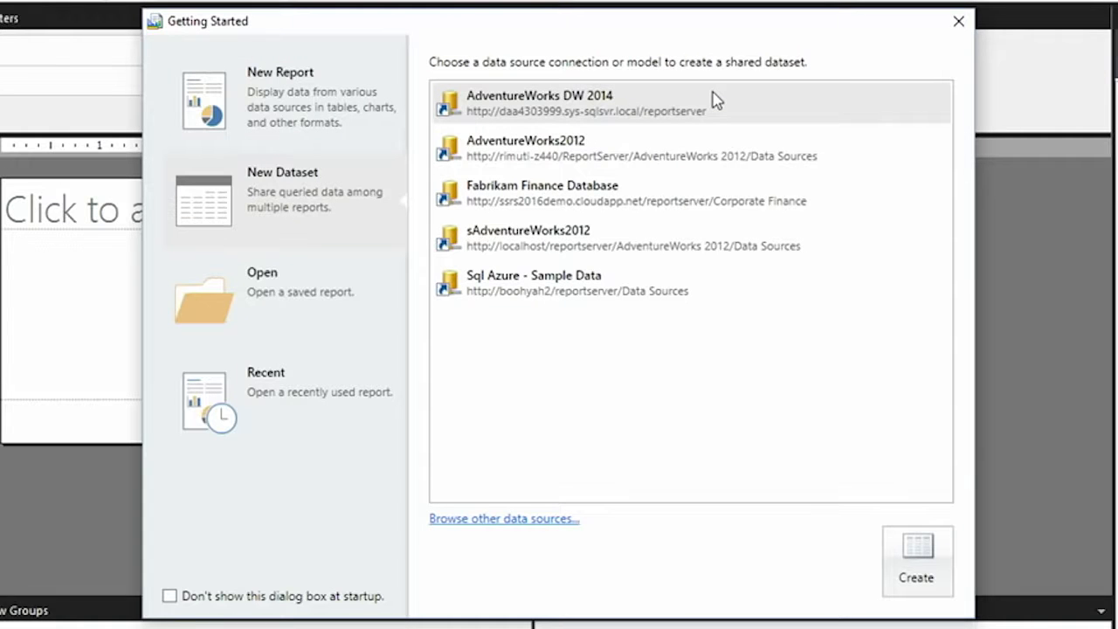
Browse the report server for the AdventureWorks DW 2014 data source and create the shared dataset from it
left_click(505, 520)
left_click(397, 153)
double_click(395, 159)
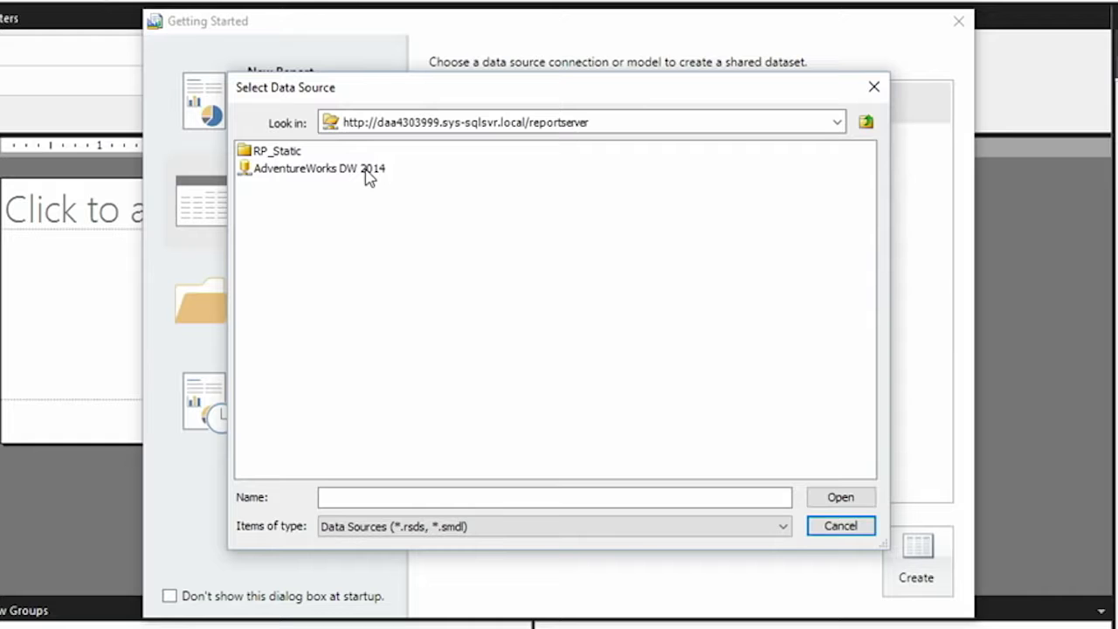
left_click(346, 171)
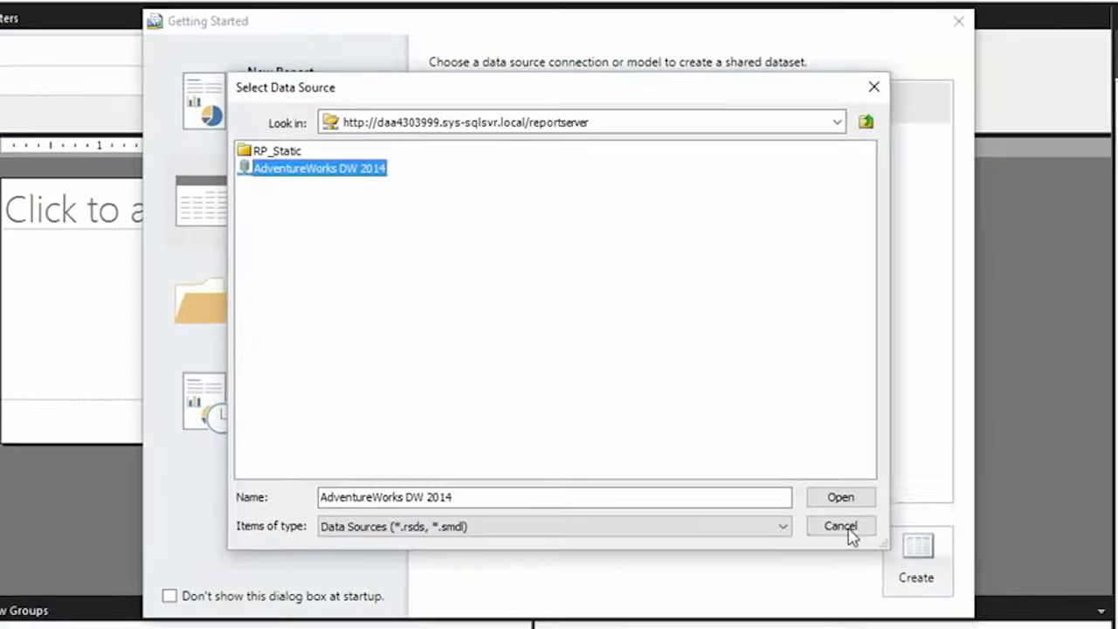
left_click(841, 499)
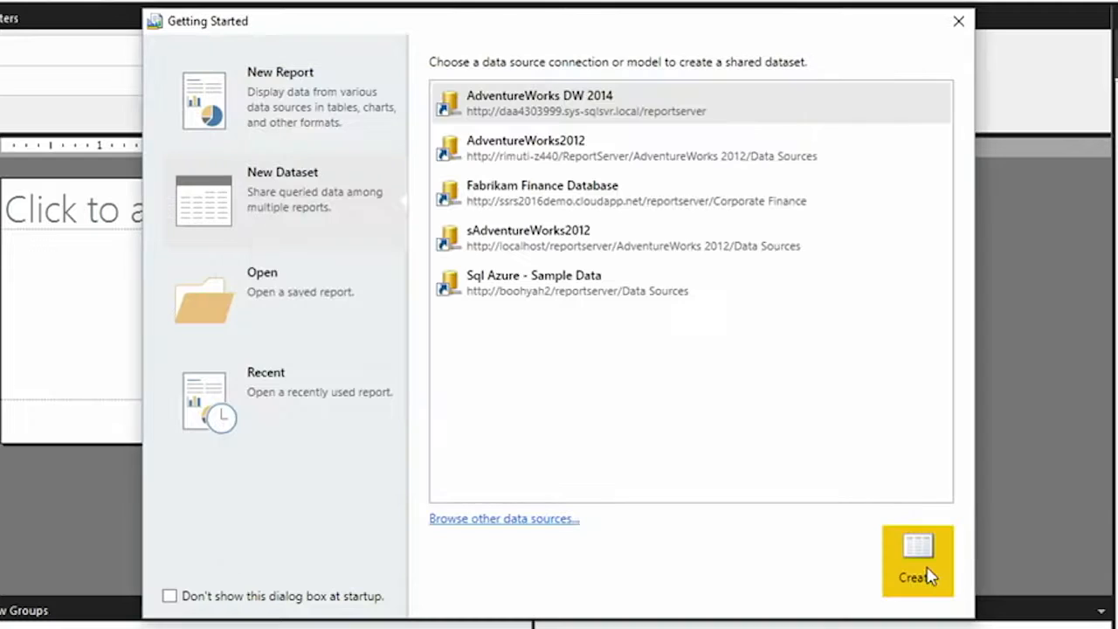
left_click(930, 577)
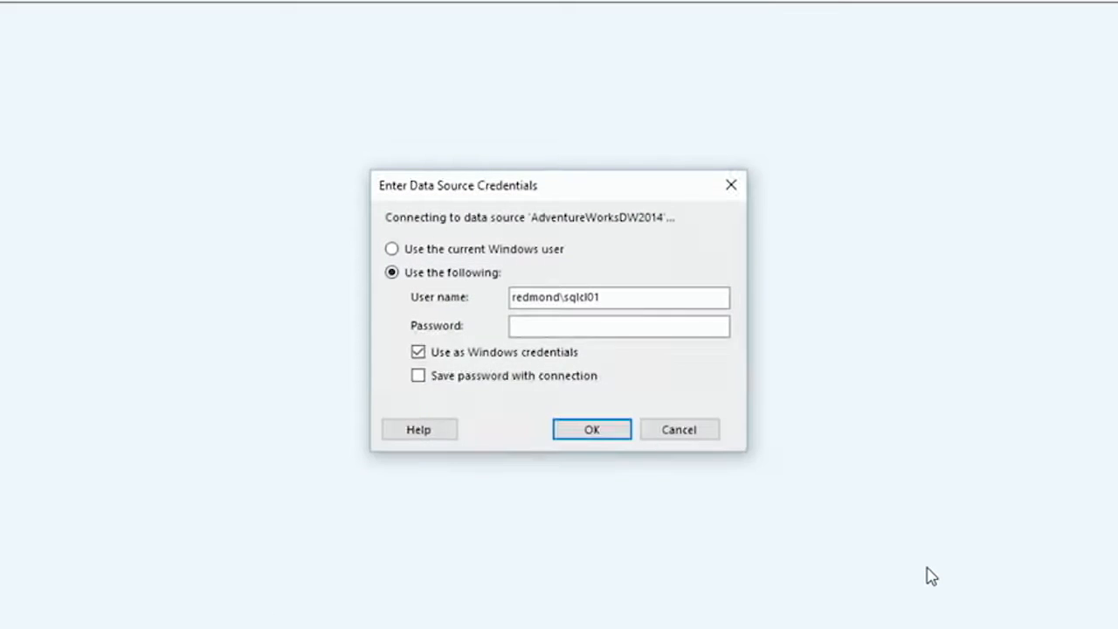
Connect to the data source as the current Windows user and expand the database's tables
left_click(448, 250)
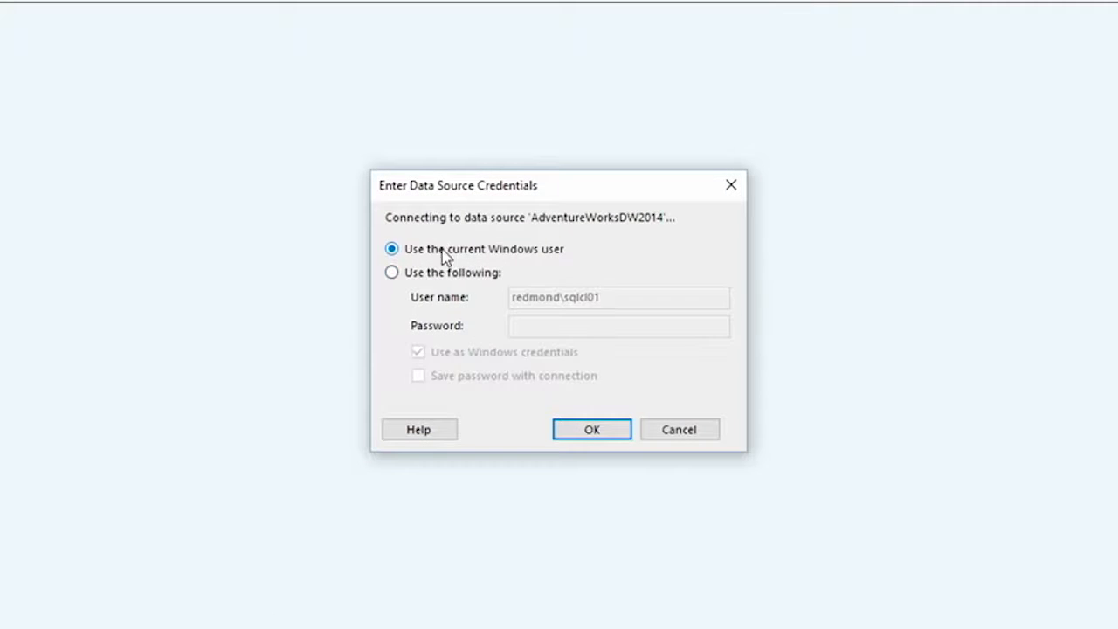
left_click(627, 456)
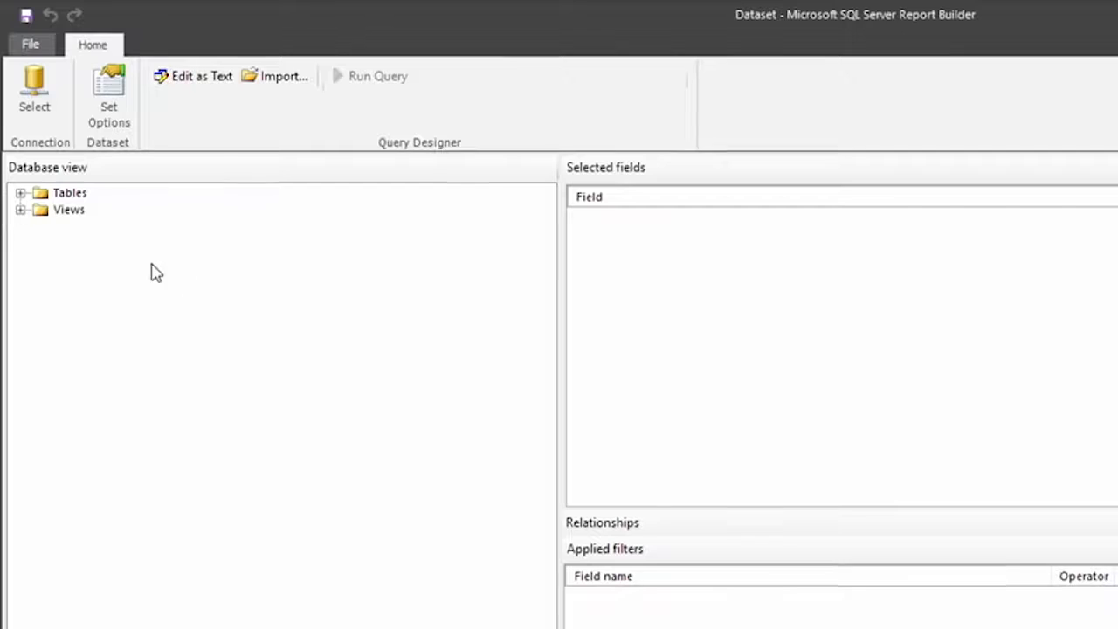
left_click(20, 192)
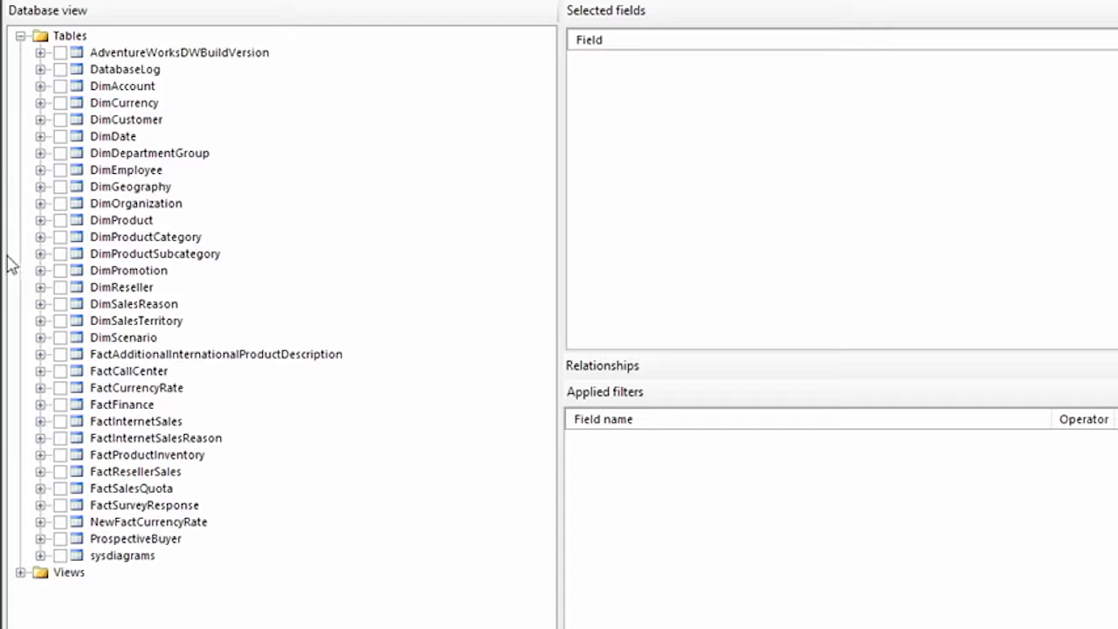
Add SalesTerritoryCountry from DimSalesTerritory and SalesAmount from FactResellerSales to the query's selected fields
left_click(41, 322)
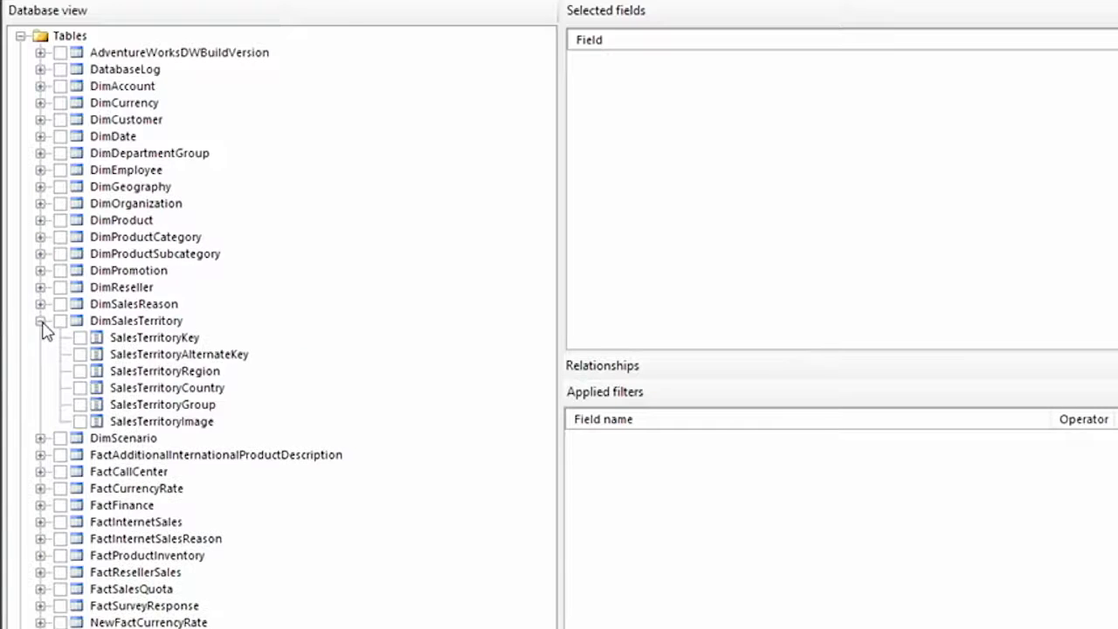
left_click(79, 388)
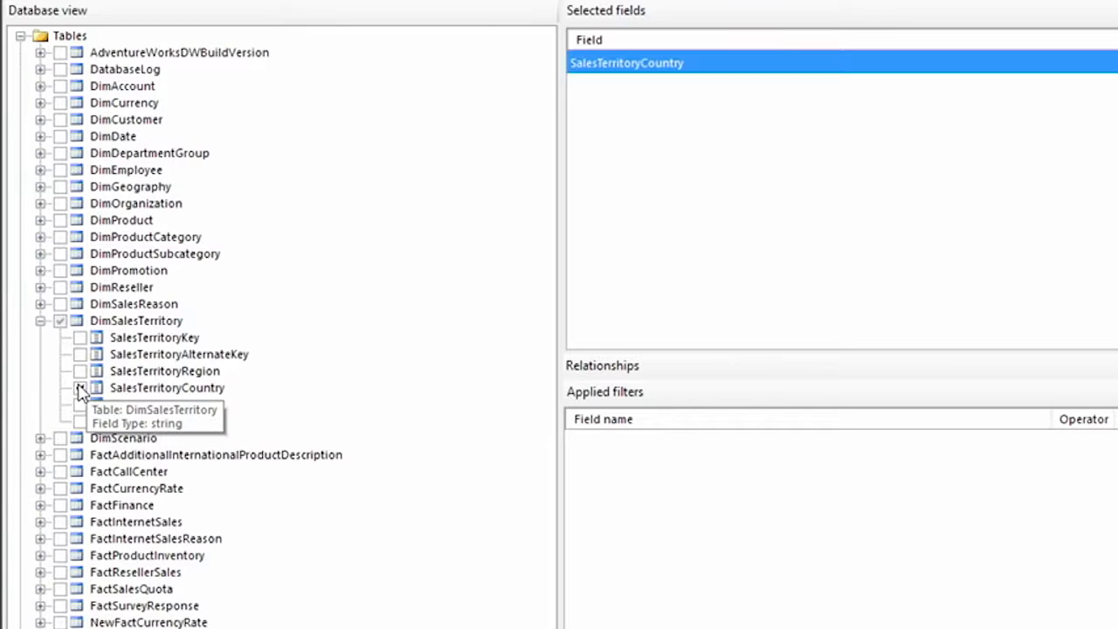
left_click(41, 572)
scroll(49, 539, "down", 1)
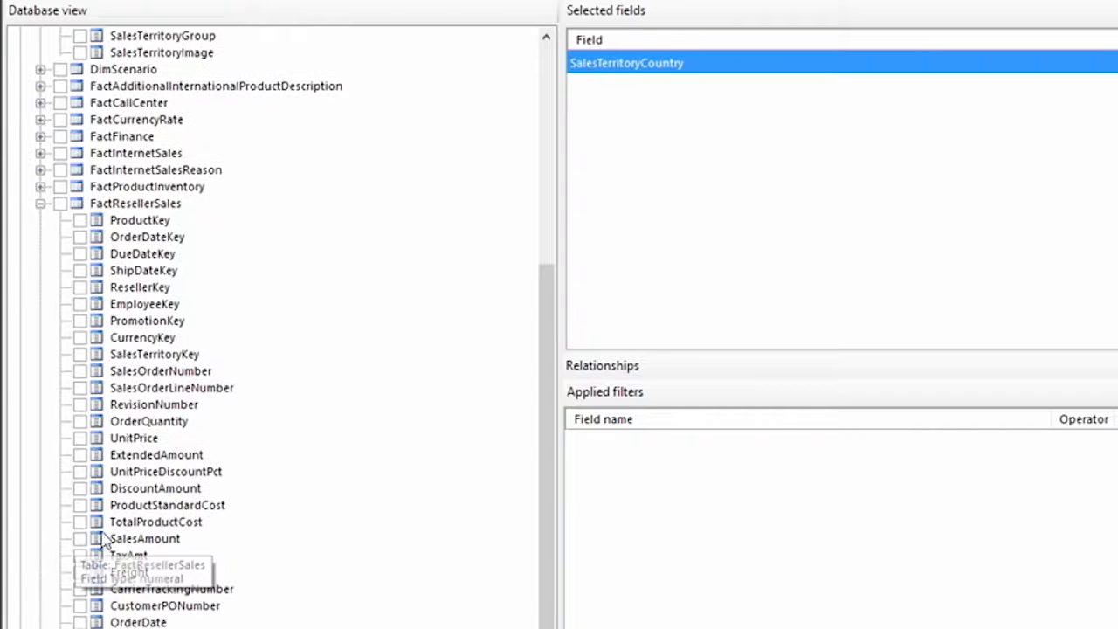
left_click(79, 538)
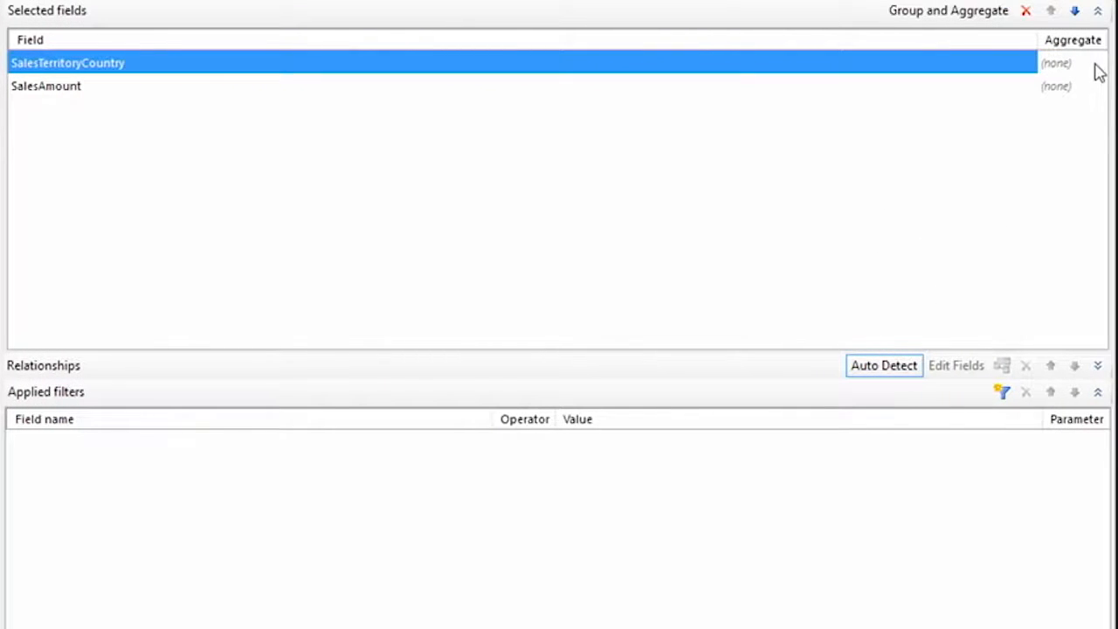
Aggregate SalesAmount with Sum, grouped by SalesTerritoryCountry, and run the query
left_click(1096, 66)
left_click(1048, 87)
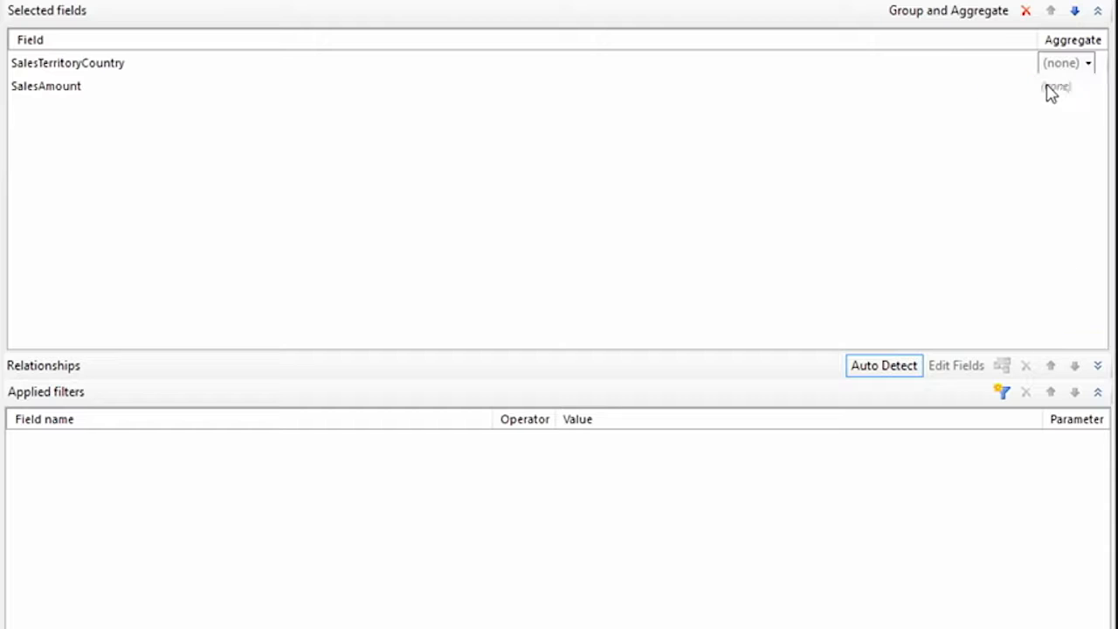
left_click(1093, 86)
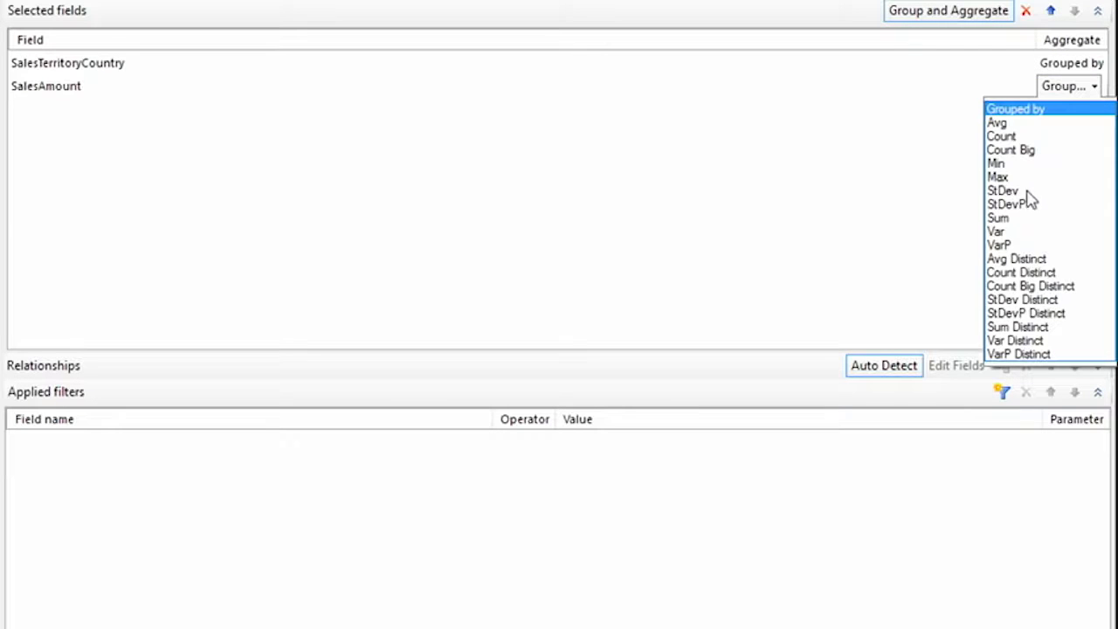
left_click(1011, 220)
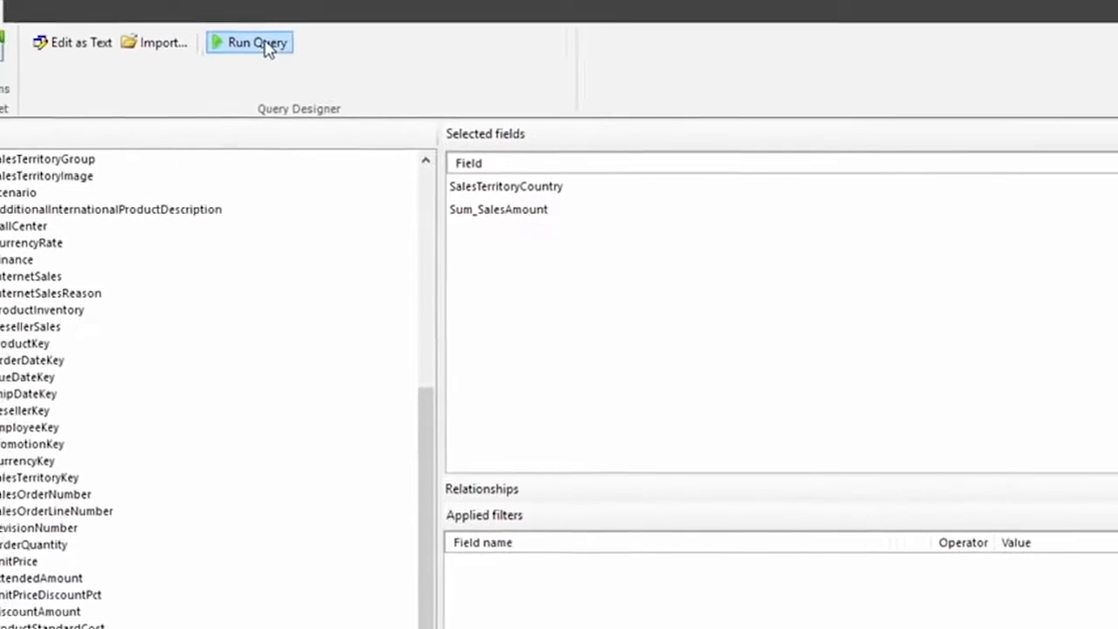
left_click(262, 43)
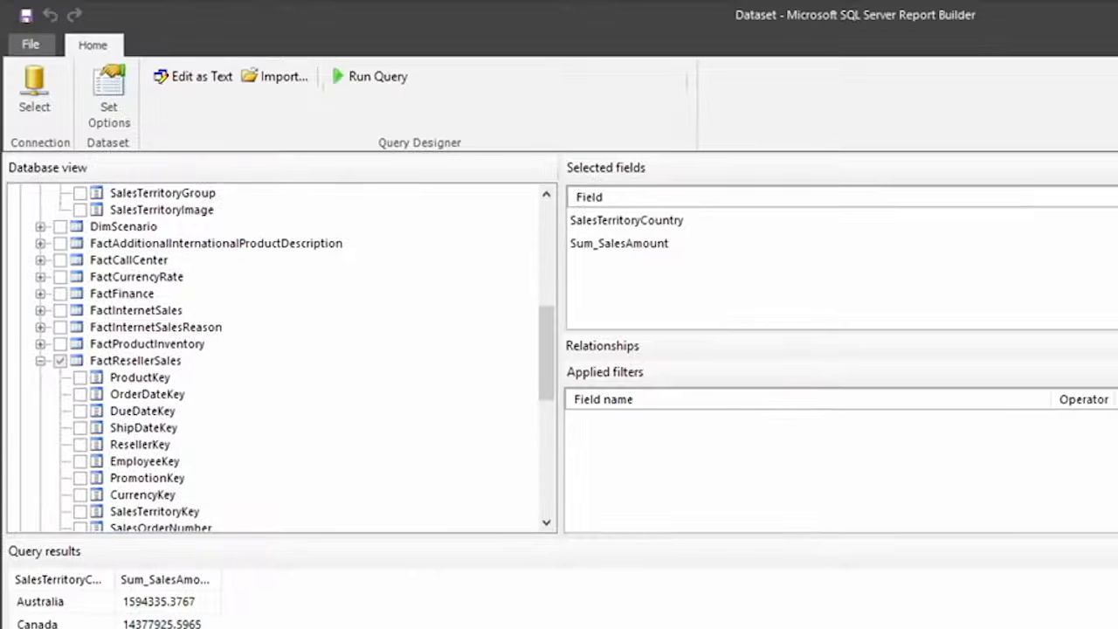
Switch the query to text editing and enlarge the SQL text area
left_click(175, 77)
left_click_drag(425, 316, 413, 470)
left_click(469, 337)
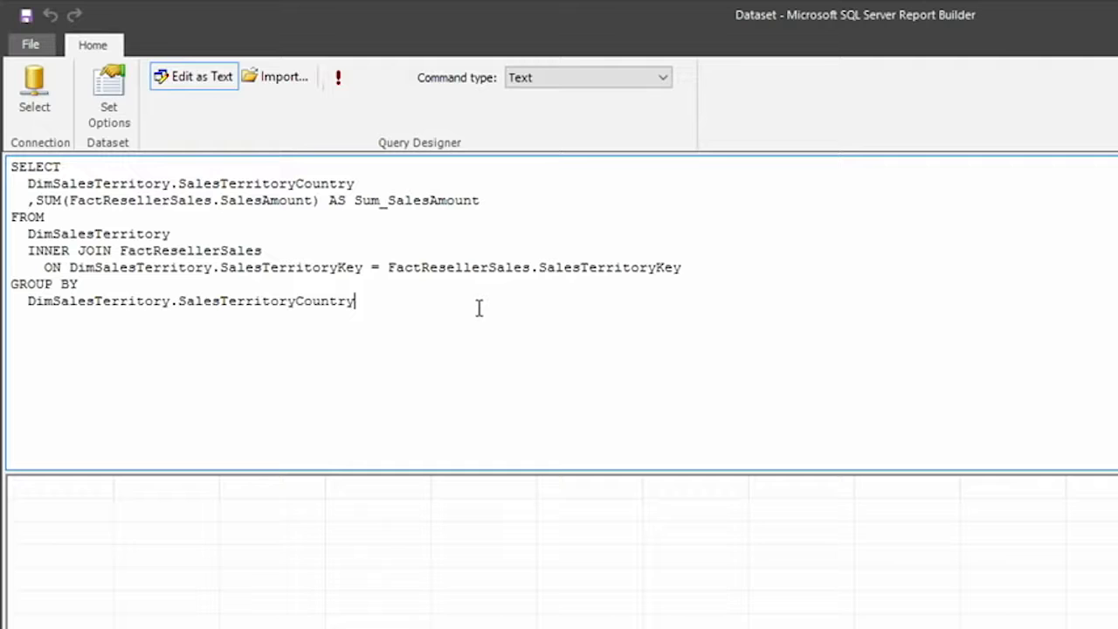
left_click(26, 18)
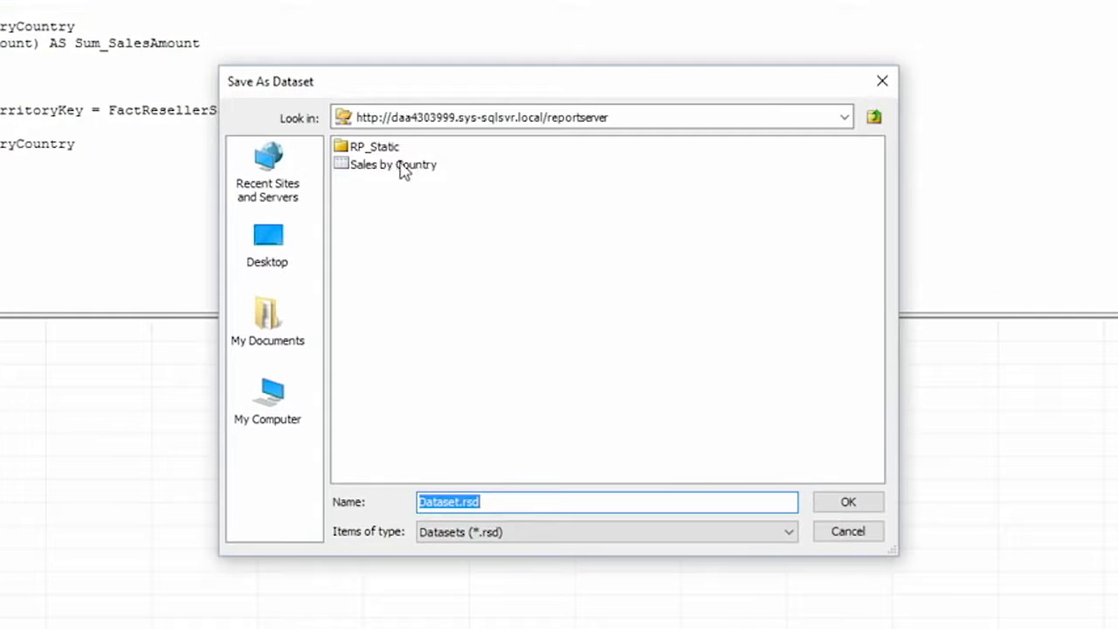
left_click(428, 171)
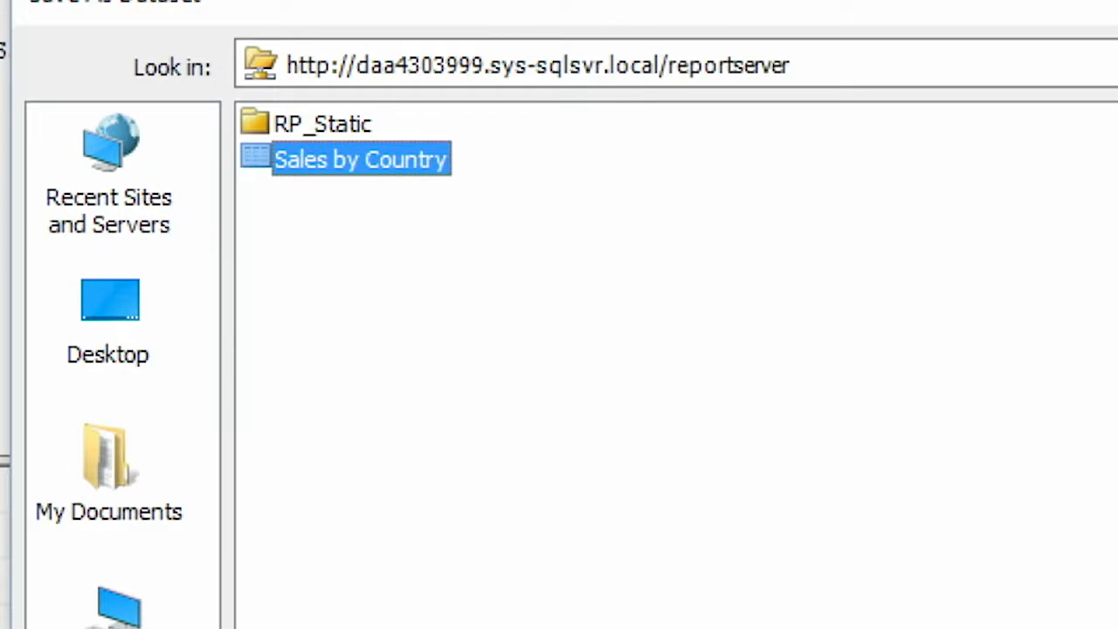
left_click(861, 531)
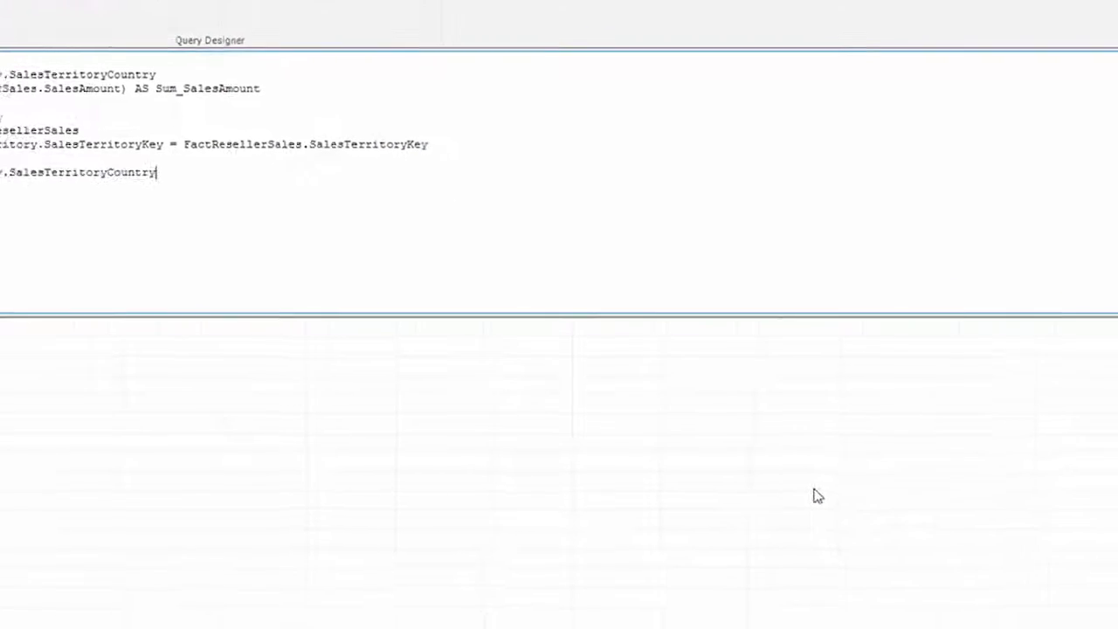
Switch to the Reporting Services portal and enable caching for the Sales by Country dataset, expiring after 30 minutes
key("alt+Tab")
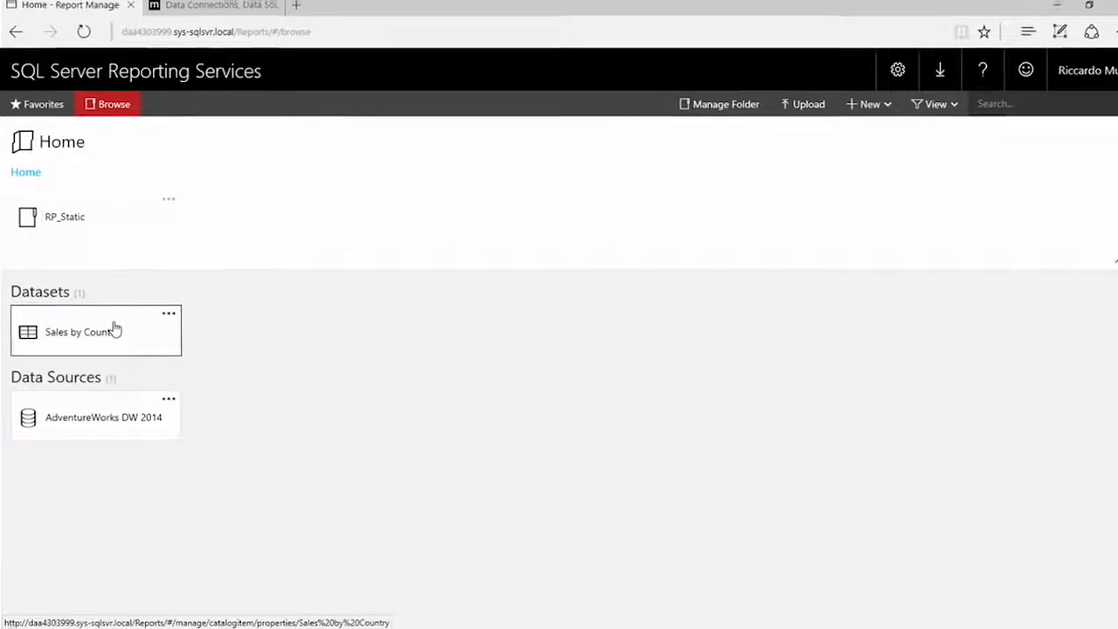
left_click(112, 330)
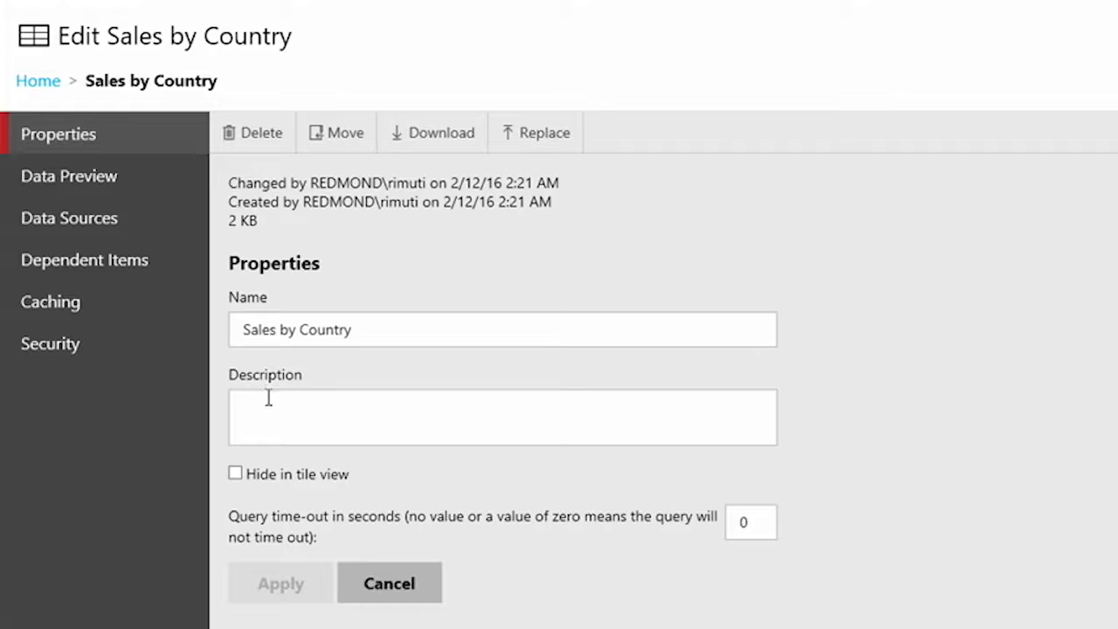
left_click(137, 304)
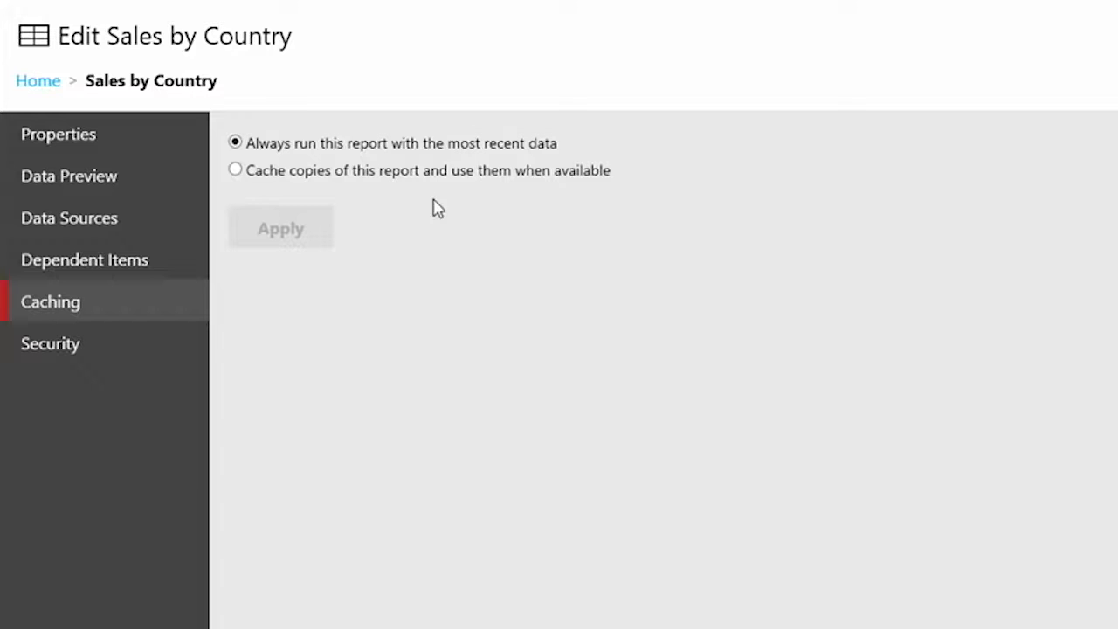
left_click(236, 171)
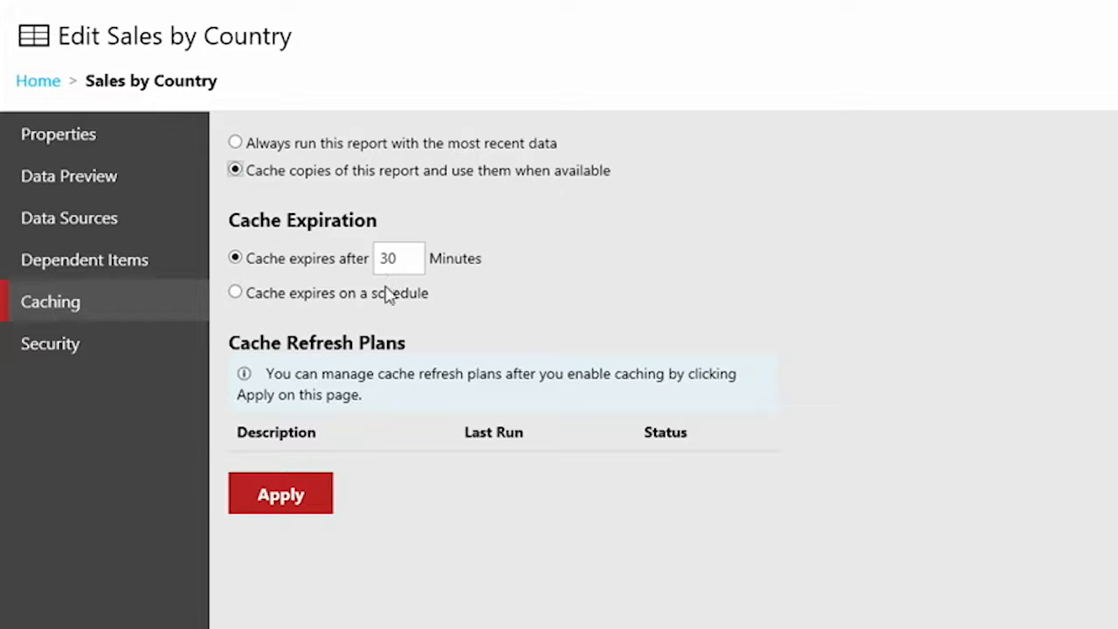
left_click(281, 496)
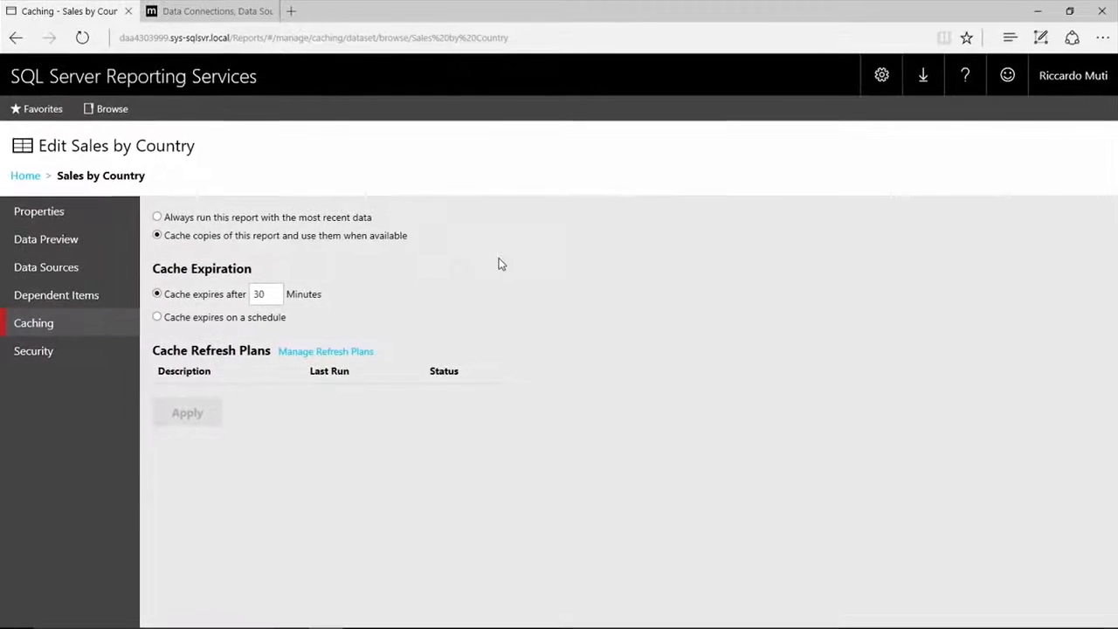
Switch to Report Builder's new report and start a Bar chart with the Chart Wizard, based on the shared dataset Sales by Country
key("alt+Tab")
key("alt+Tab")
key("alt+Tab")
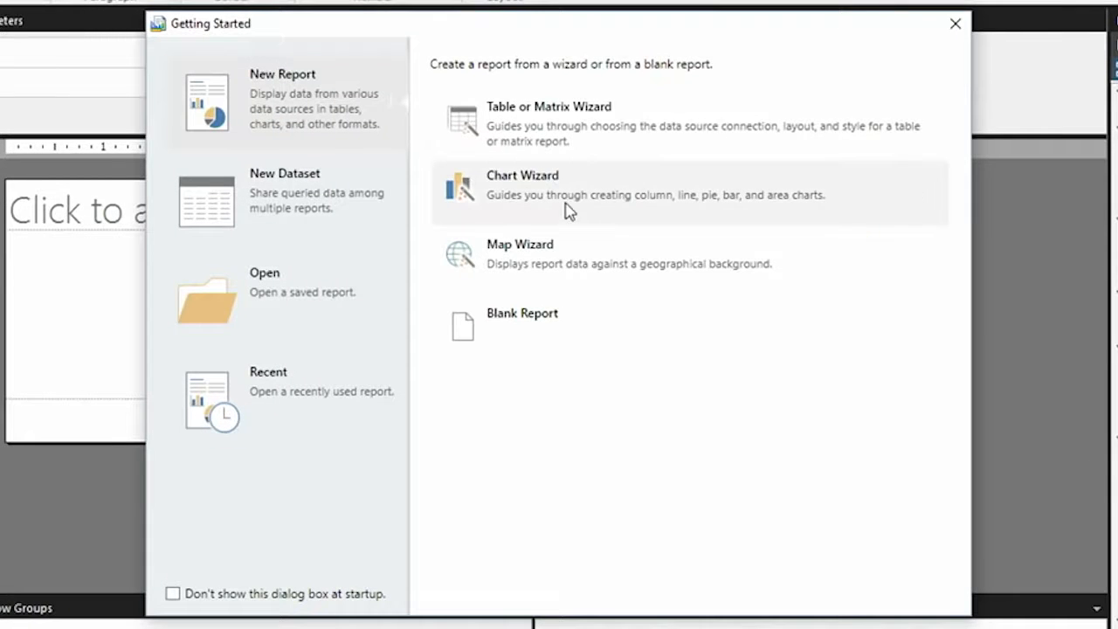
left_click(569, 210)
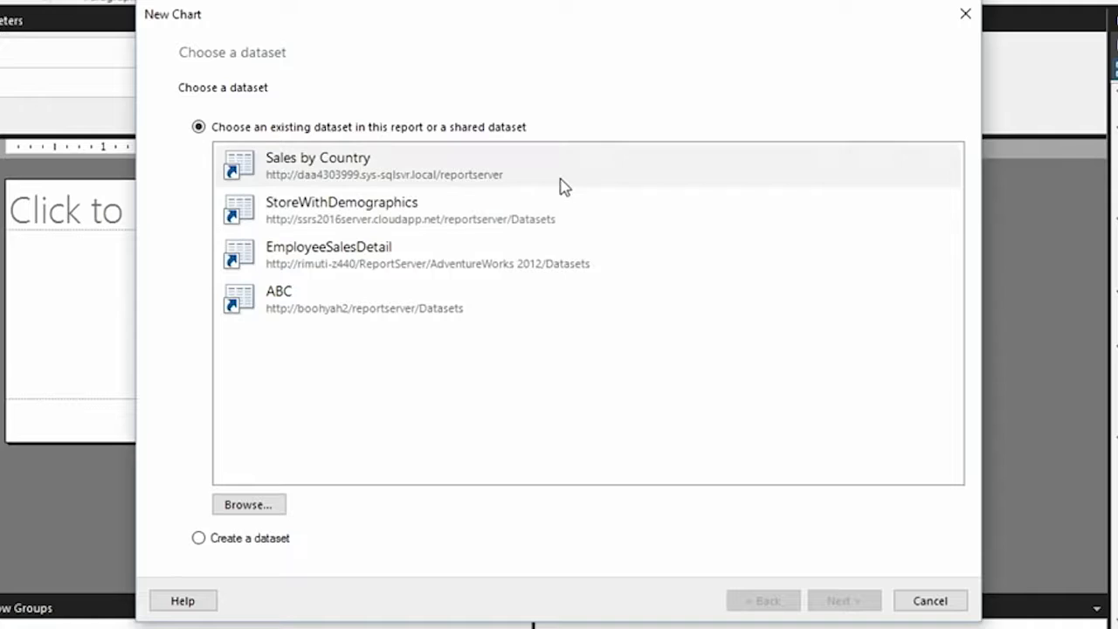
left_click(356, 178)
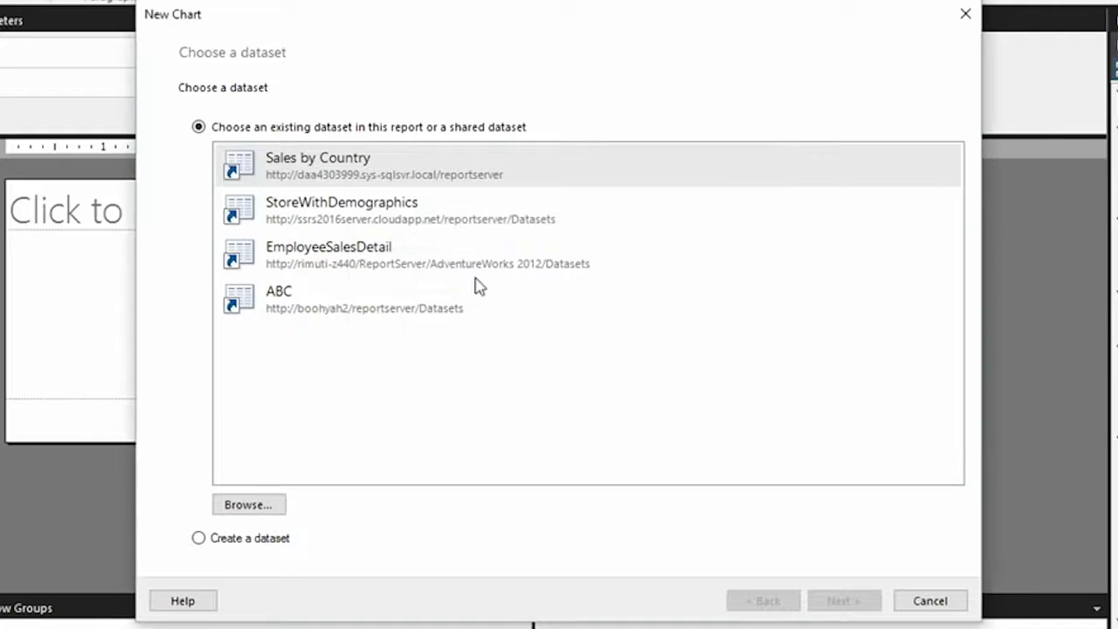
left_click(830, 602)
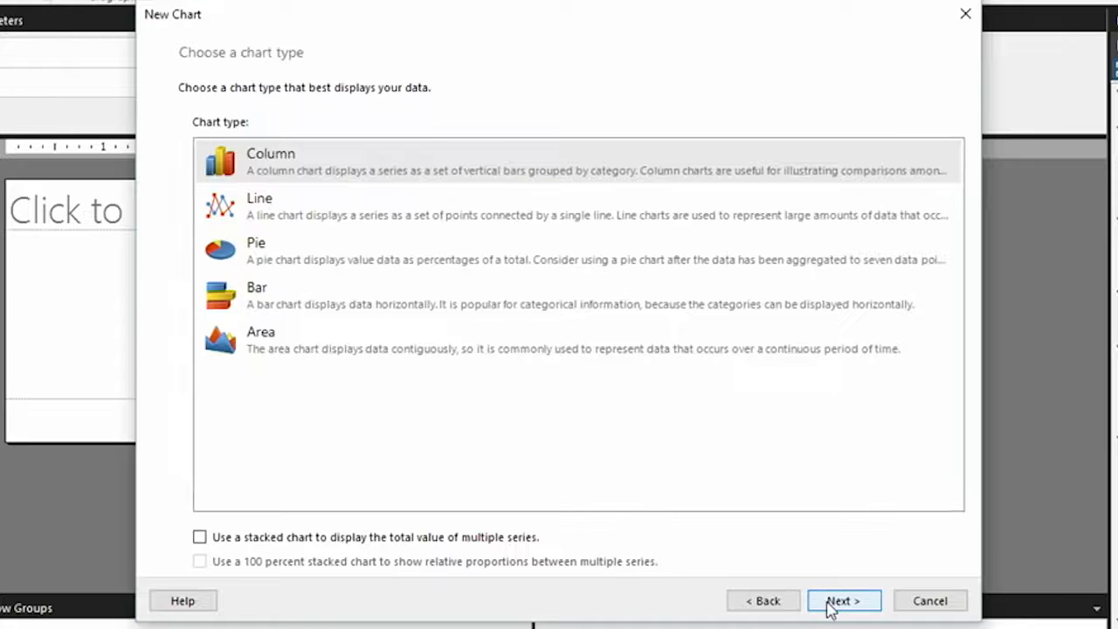
left_click(290, 302)
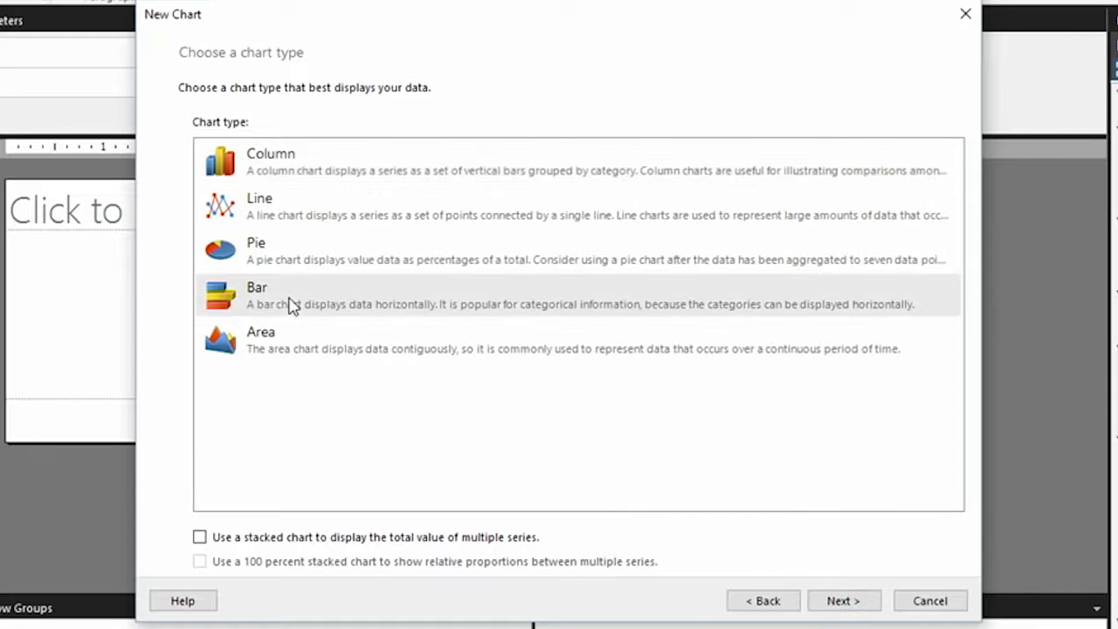
left_click(844, 603)
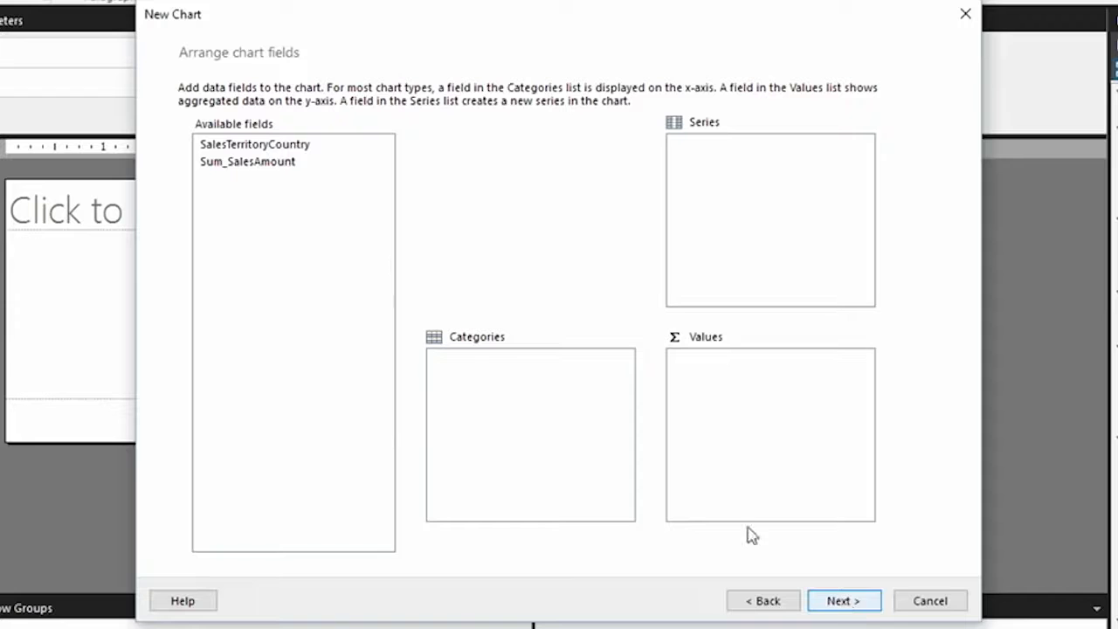
Assign SalesTerritoryCountry to the chart's categories and Sum_SalesAmount to its values
left_click_drag(287, 145, 541, 377)
left_click_drag(269, 168, 716, 397)
left_click(845, 601)
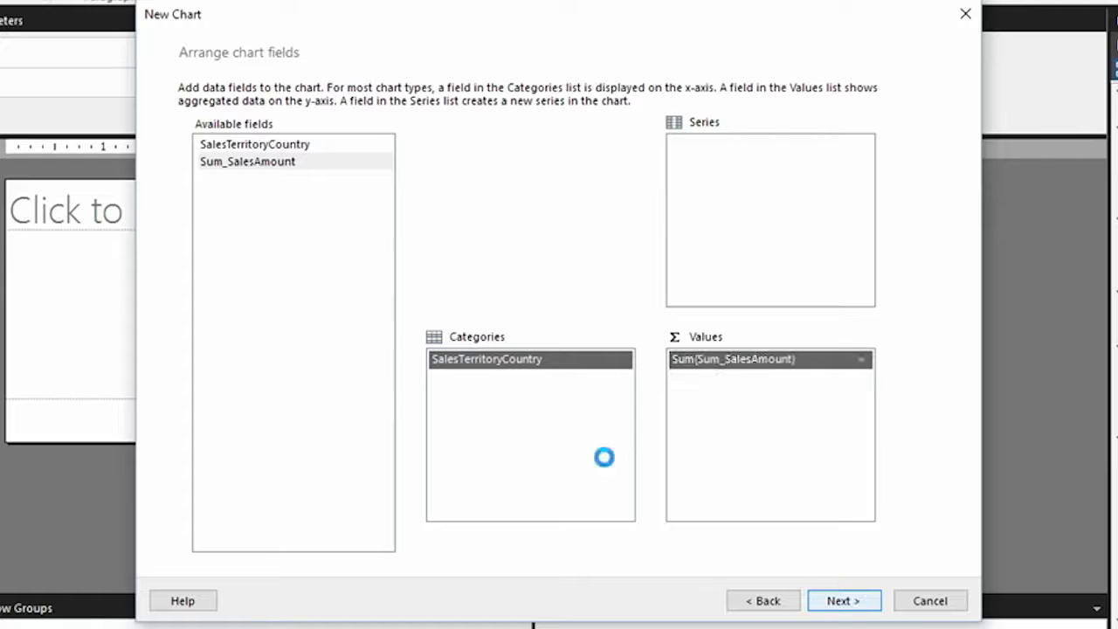
Finish the chart with the Generic style, and enlarge the report body and the chart
left_click(223, 170)
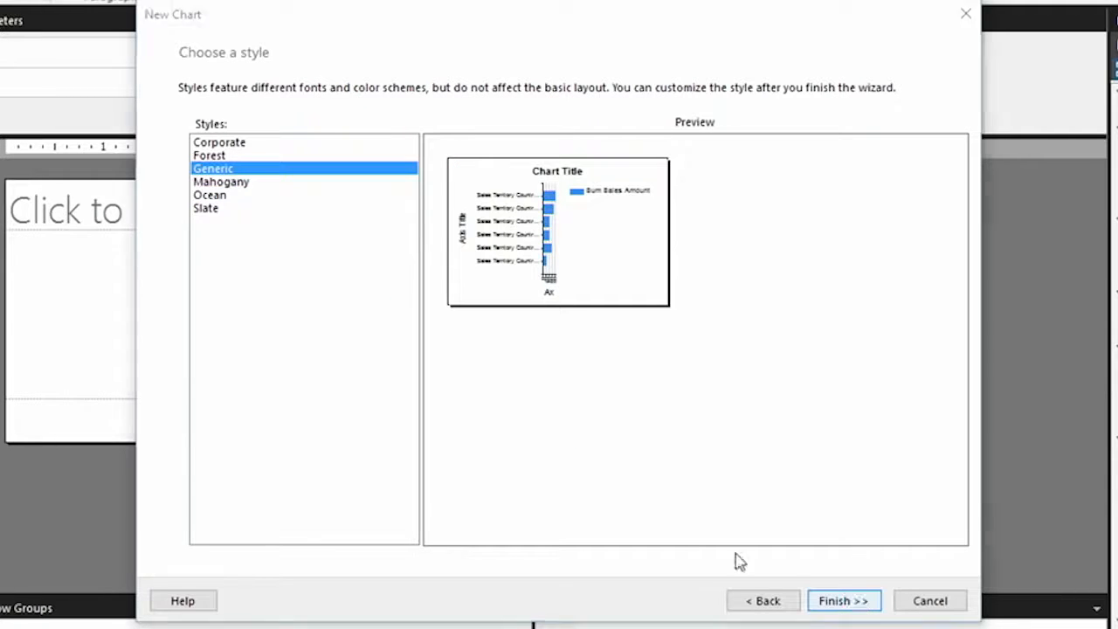
left_click(812, 597)
left_click_drag(494, 424, 476, 568)
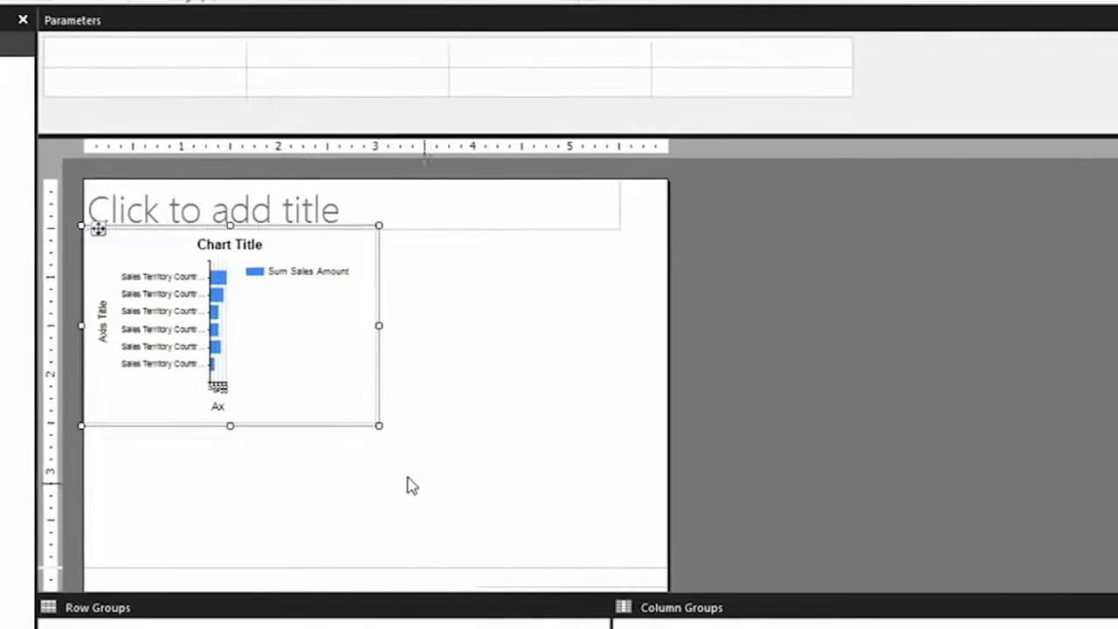
left_click_drag(381, 427, 623, 522)
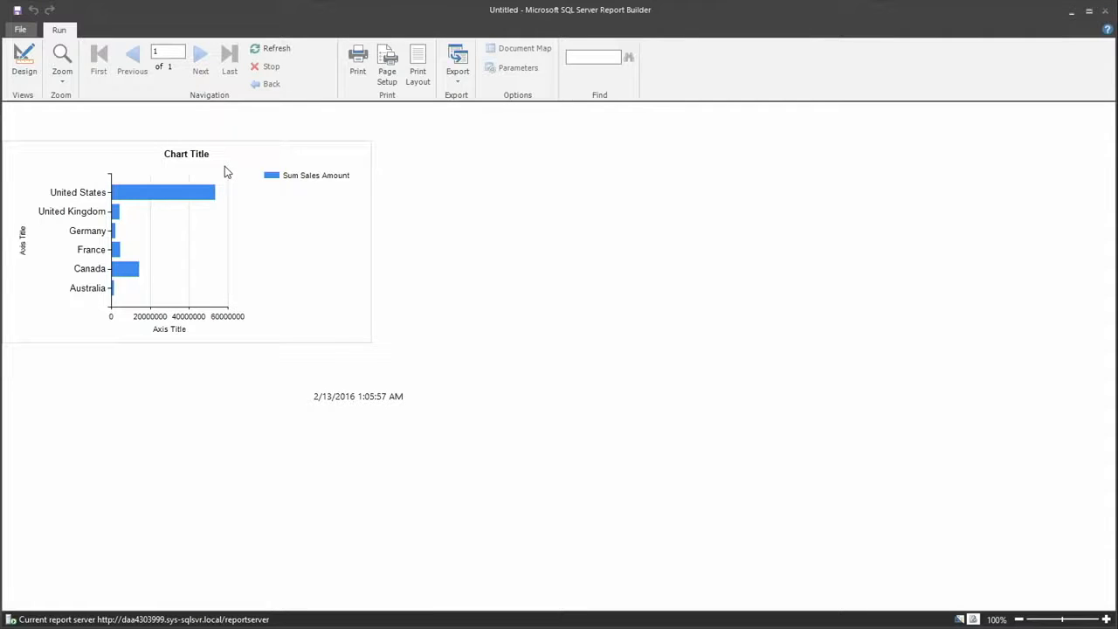
Switch to Mobile Report Publisher and view the Sales by Country report in the phone preview, returning to the layout
key("alt+Tab")
key("alt+Tab")
key("alt+Tab")
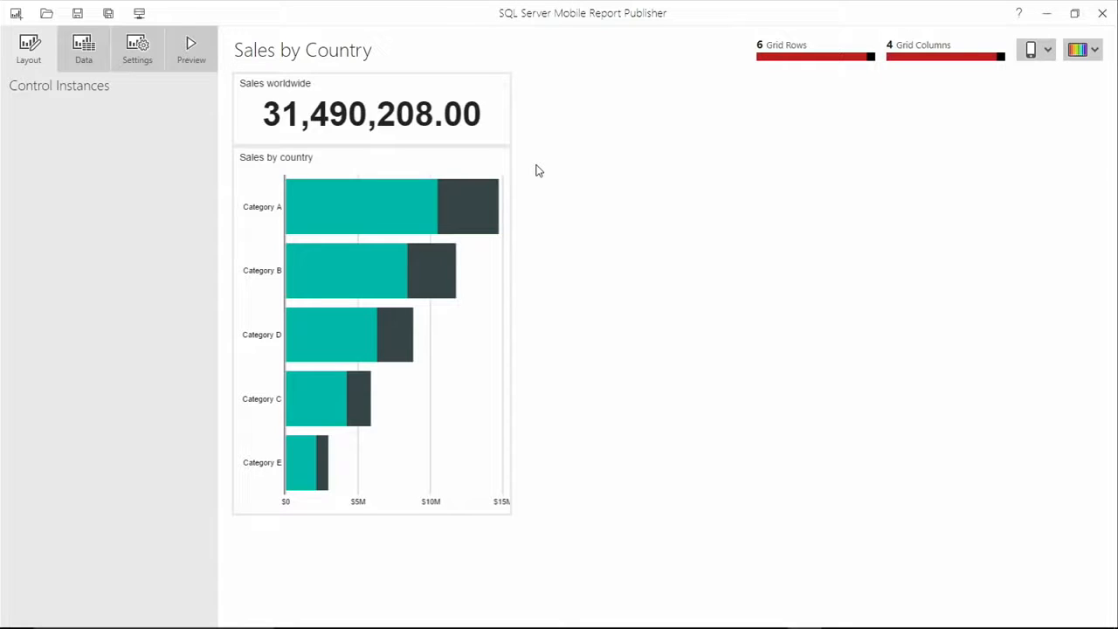
left_click(189, 52)
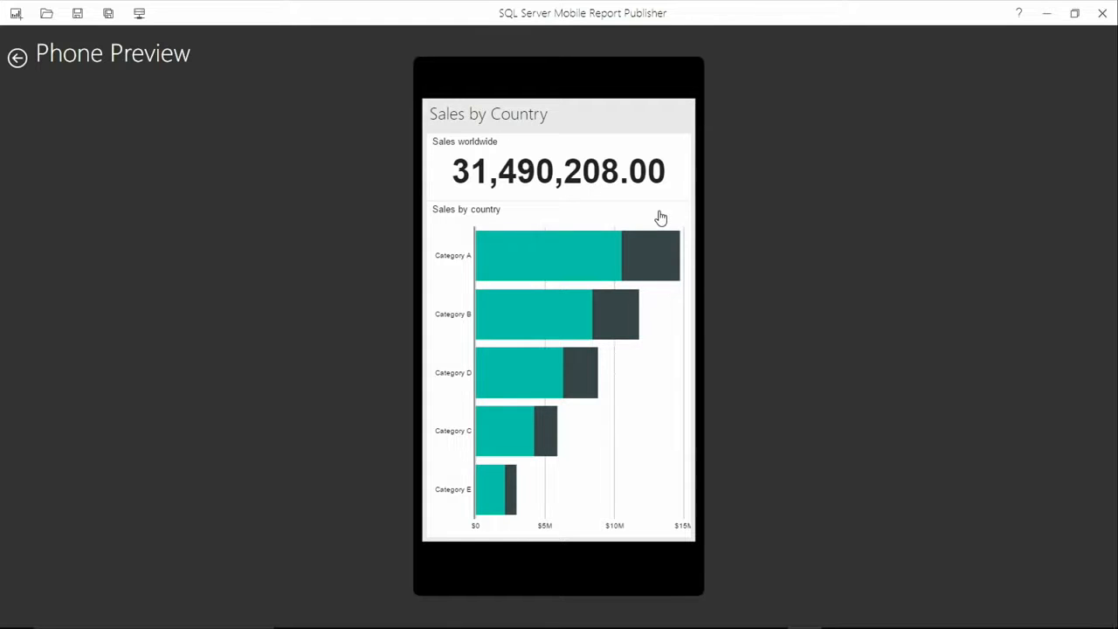
left_click(17, 56)
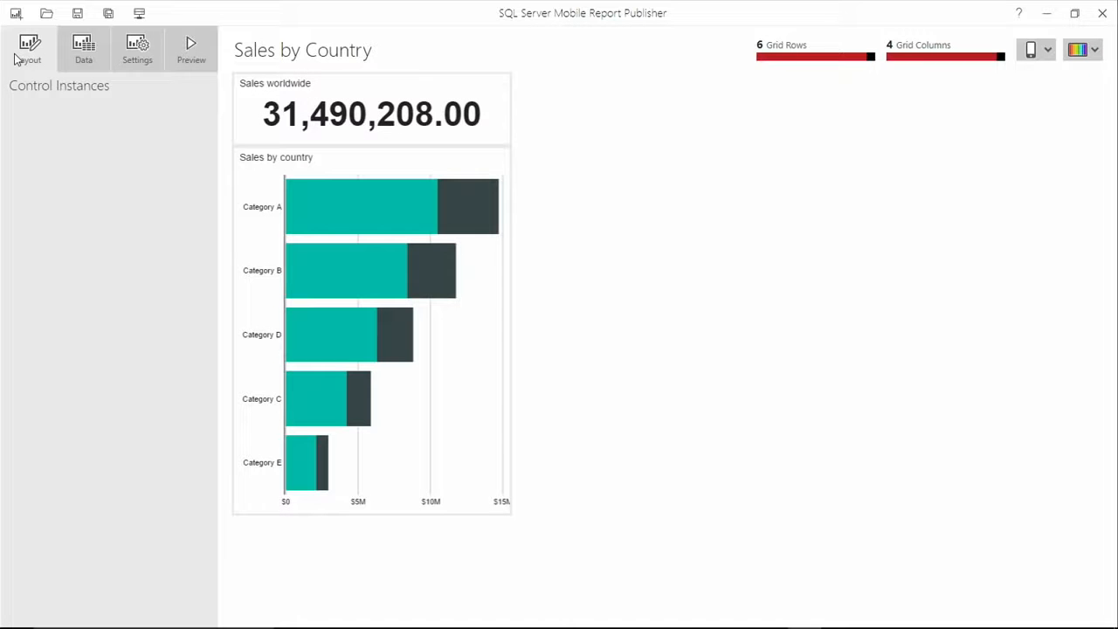
Add the shared dataset Sales by Country from the SSRS report server to the mobile report's data
left_click(83, 50)
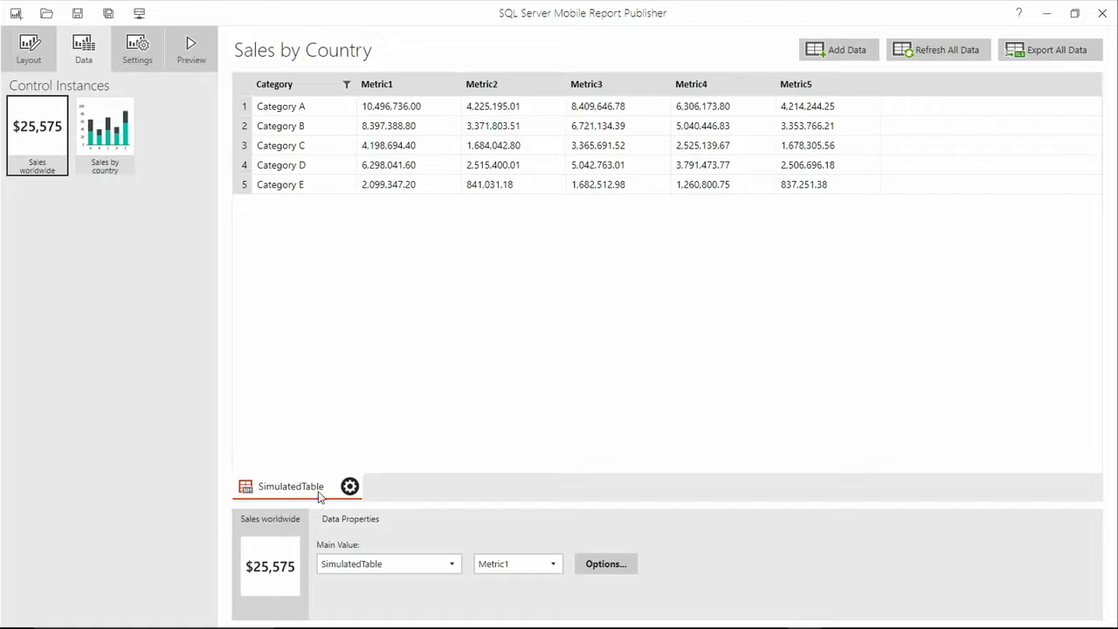
left_click(842, 50)
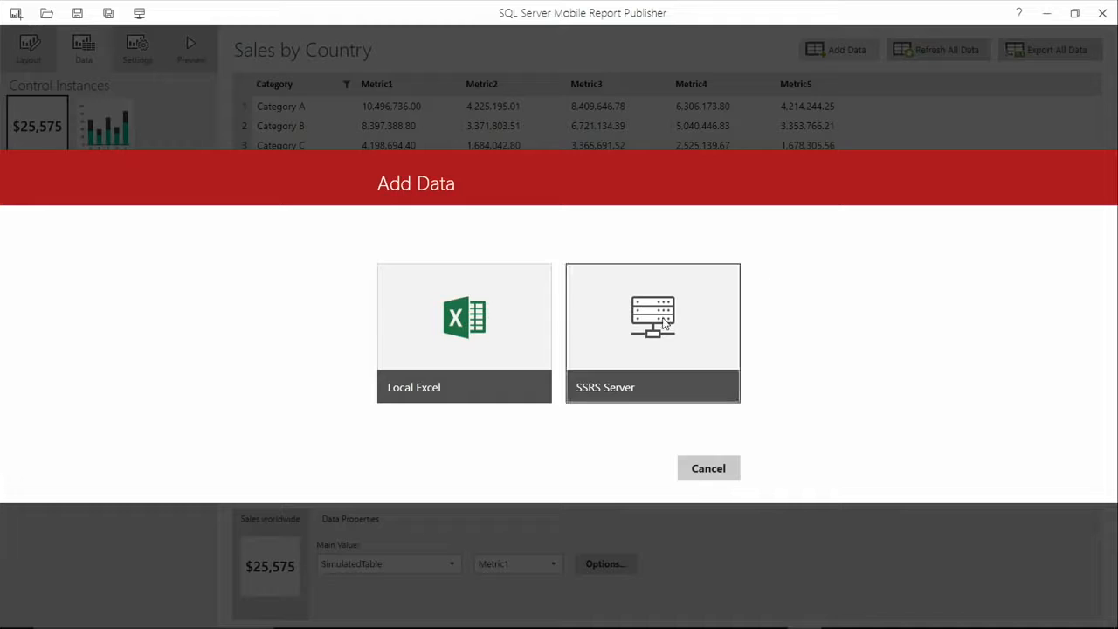
left_click(663, 323)
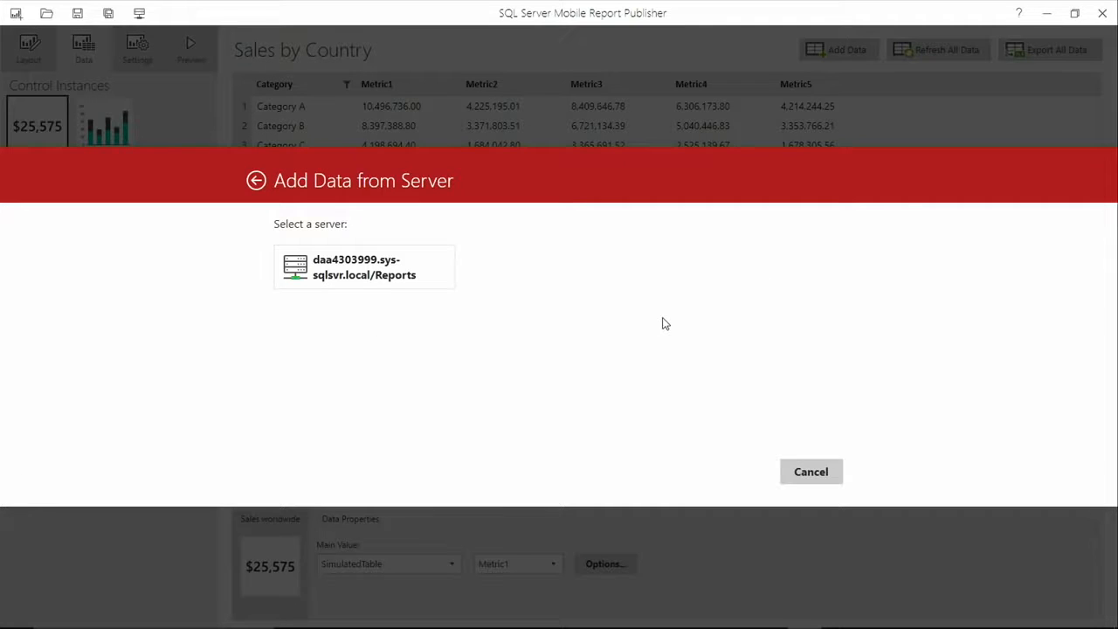
left_click(327, 264)
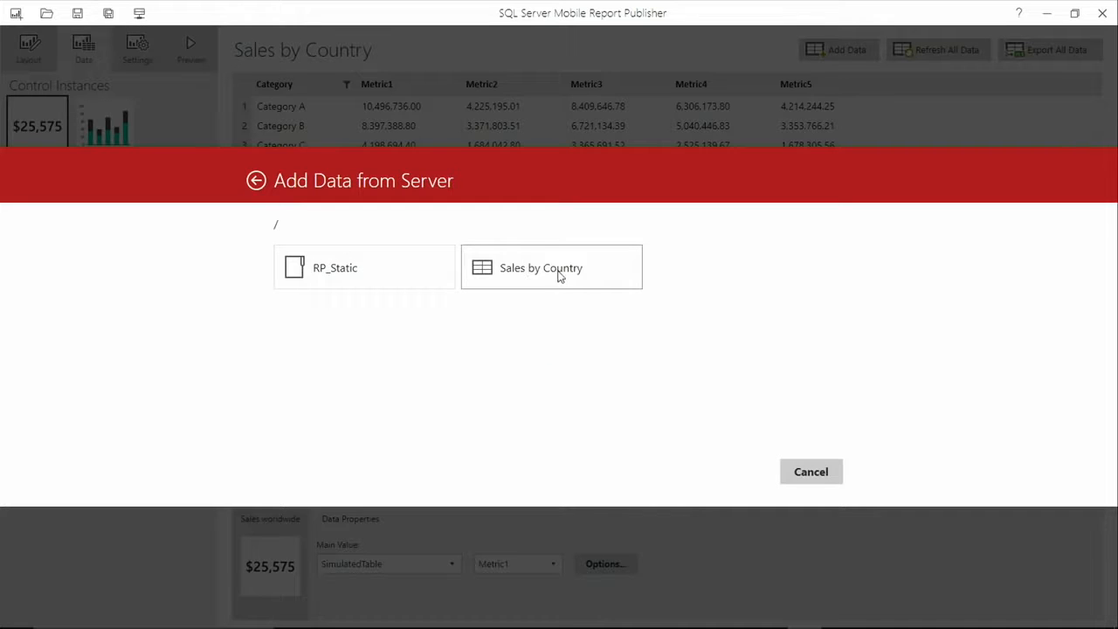
left_click(563, 277)
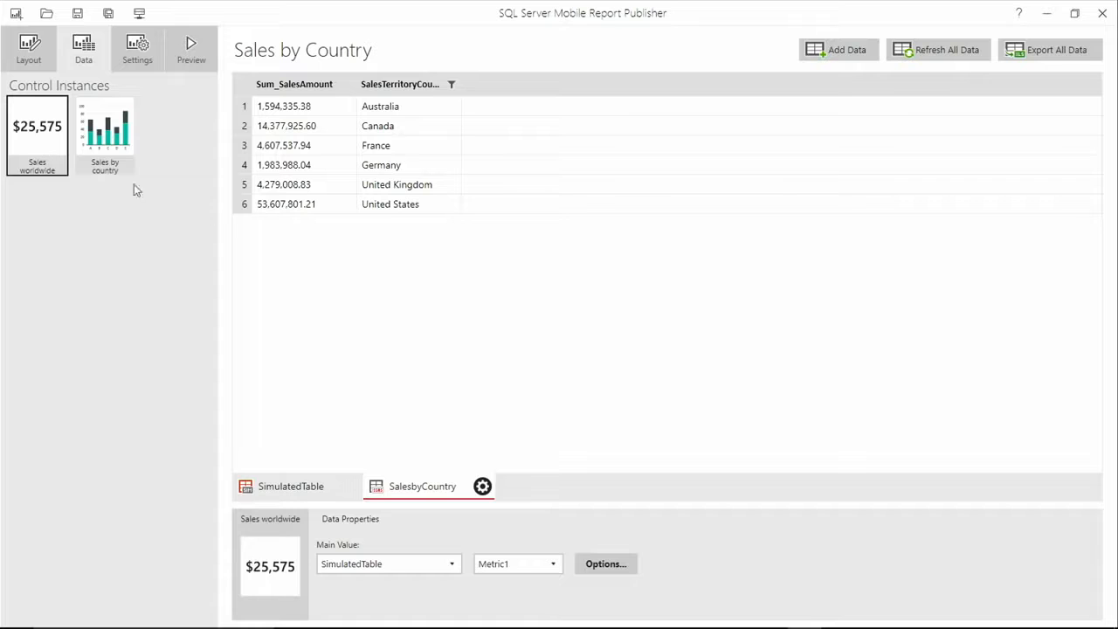
Set the main value of the Sales worldwide number to the SalesbyCountry table
left_click(451, 564)
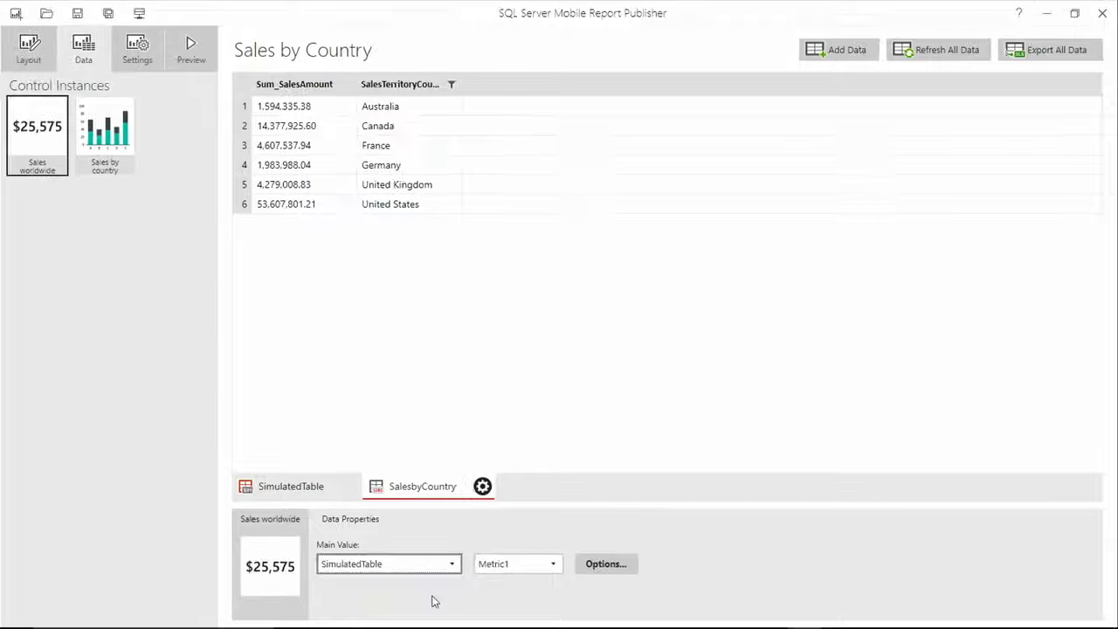
left_click(470, 500)
left_click(430, 576)
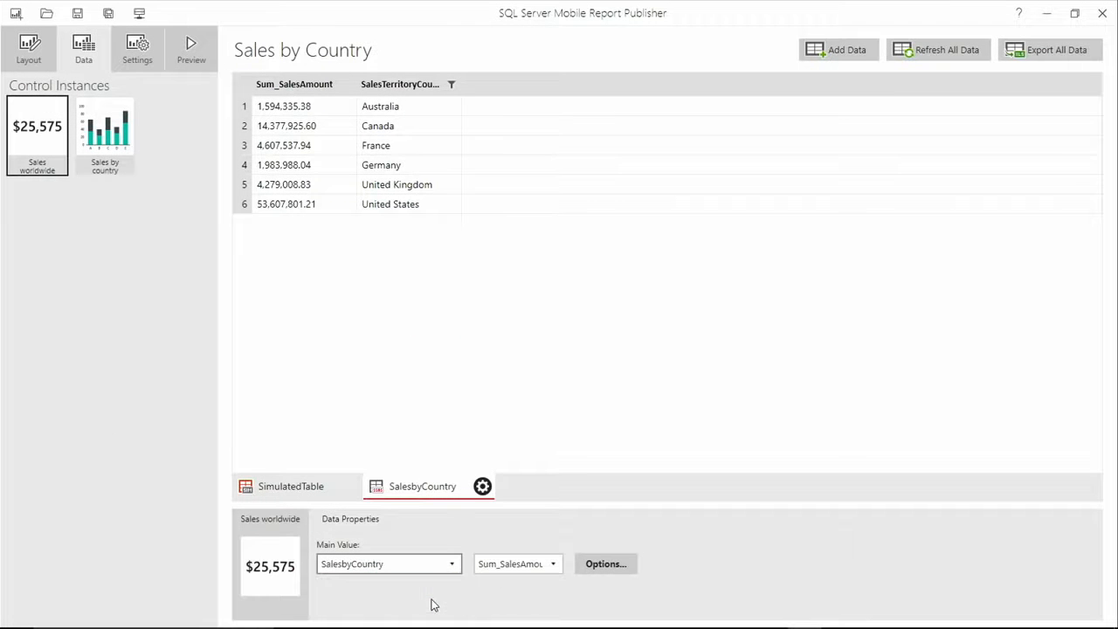
Set the Sales by country chart's category coordinate to the SalesbyCountry table and preview the report, selecting the Canada bar
left_click(110, 121)
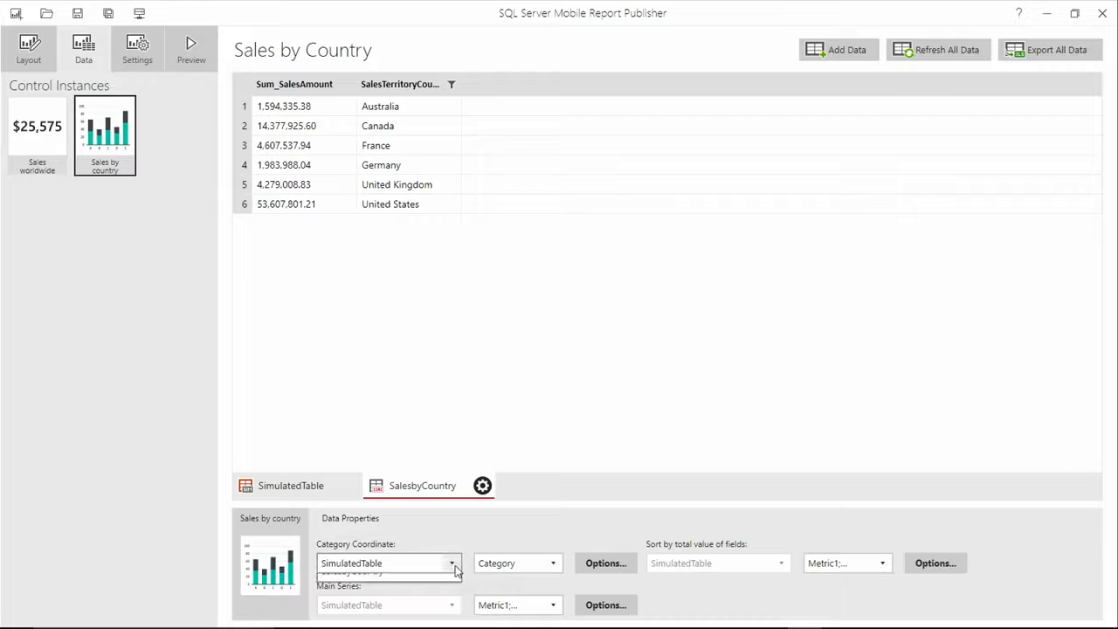
left_click(416, 603)
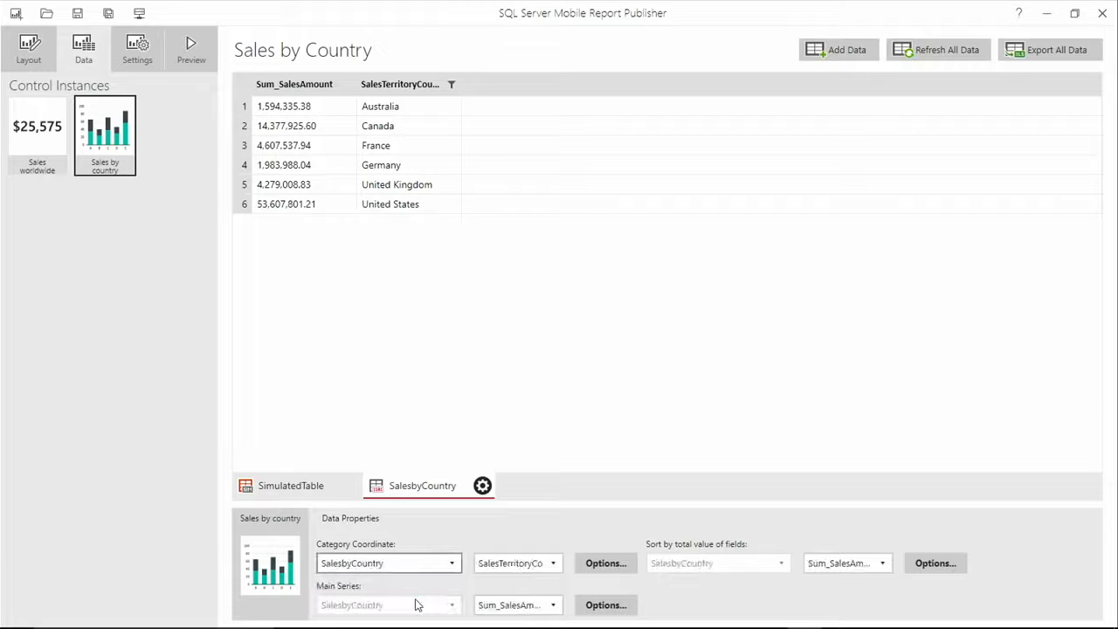
left_click(191, 51)
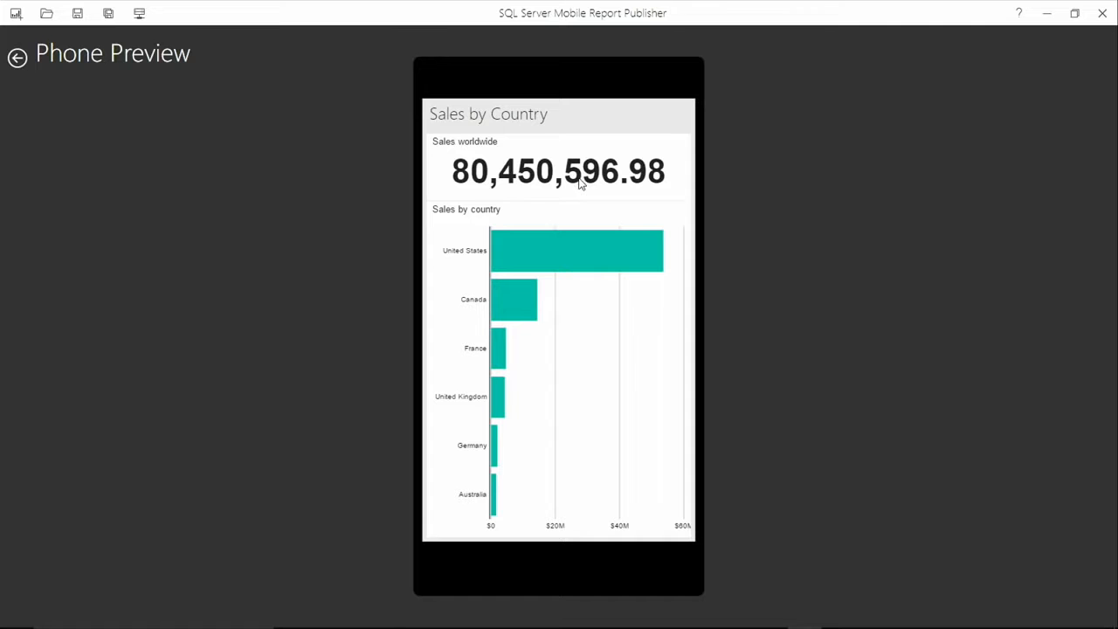
left_click(587, 318)
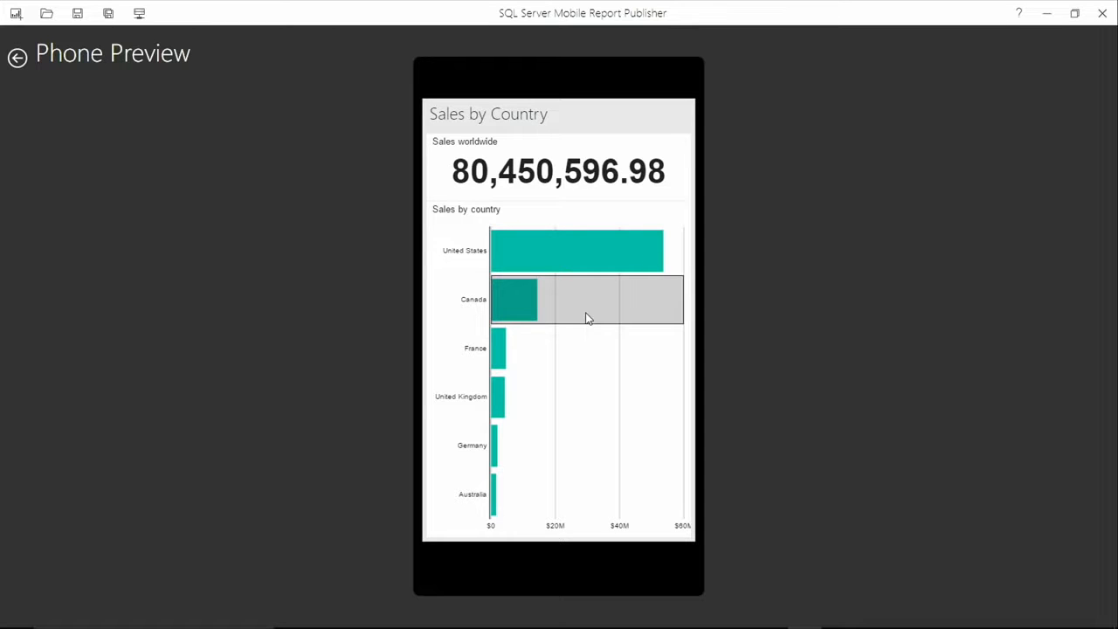